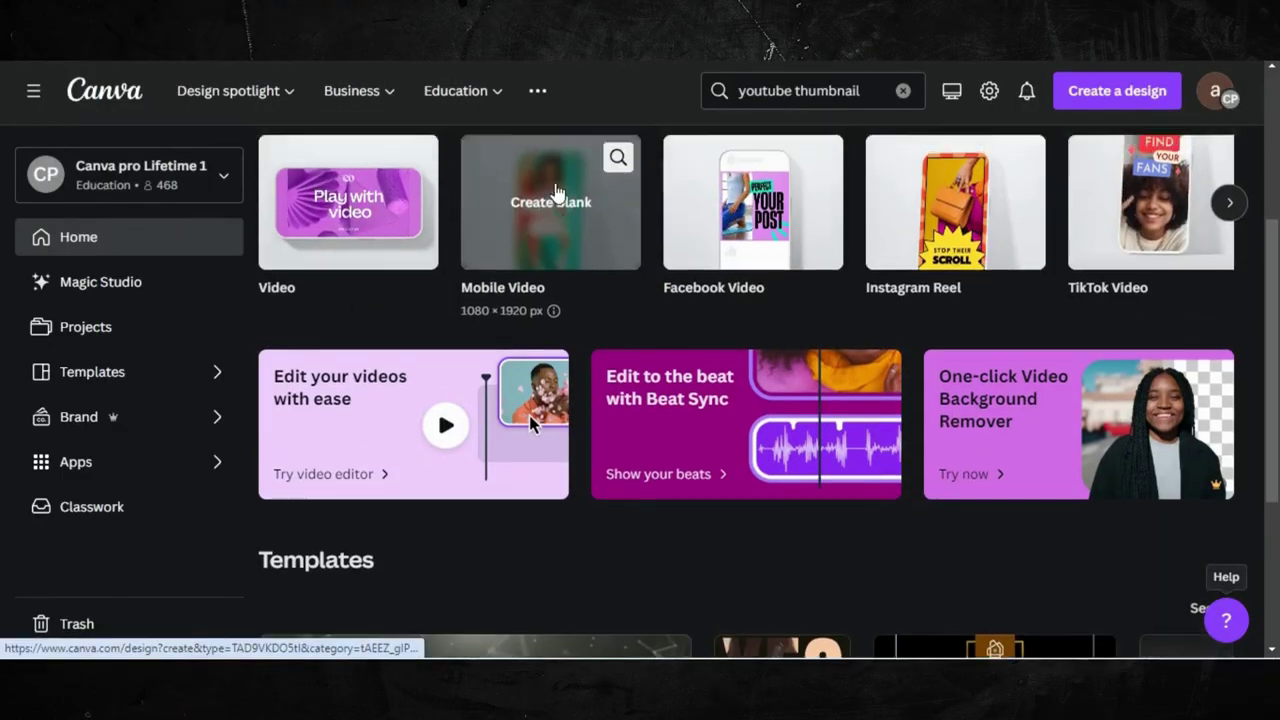
Step: Create a blank 1920 × 1080 video design and show the Elements library with recent photos
scroll(560, 180, up, 4)
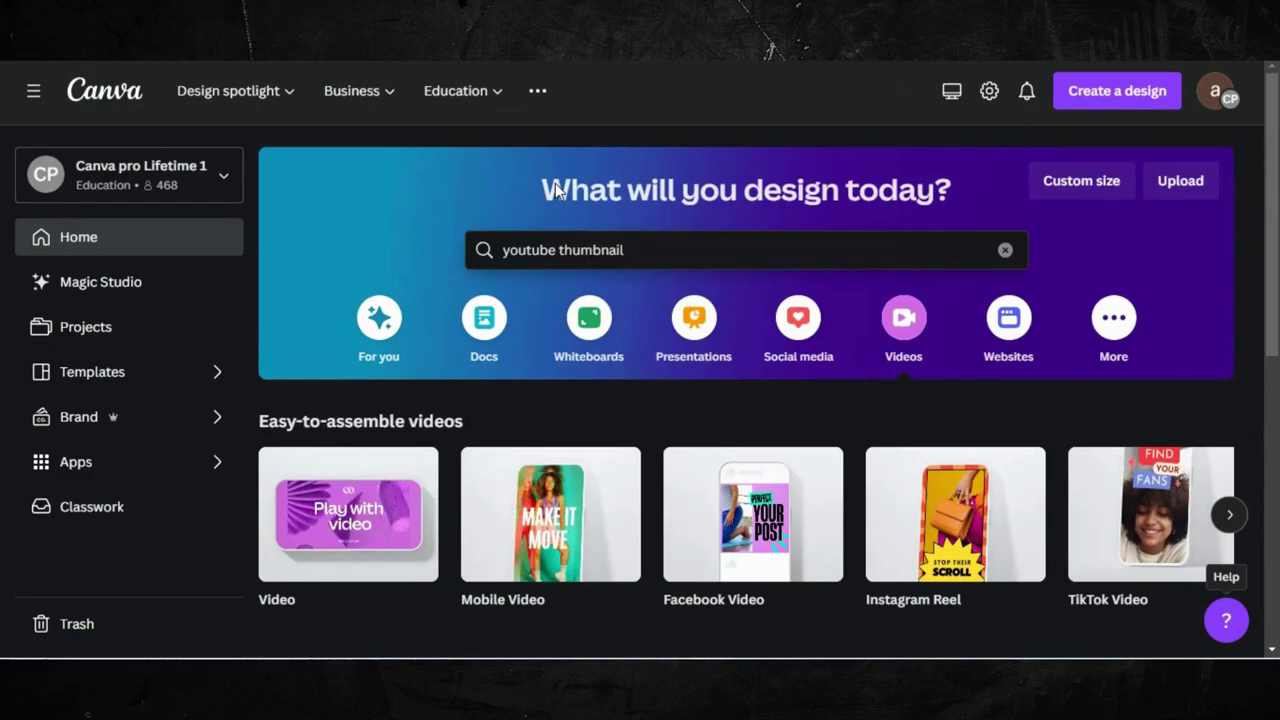
click(372, 517)
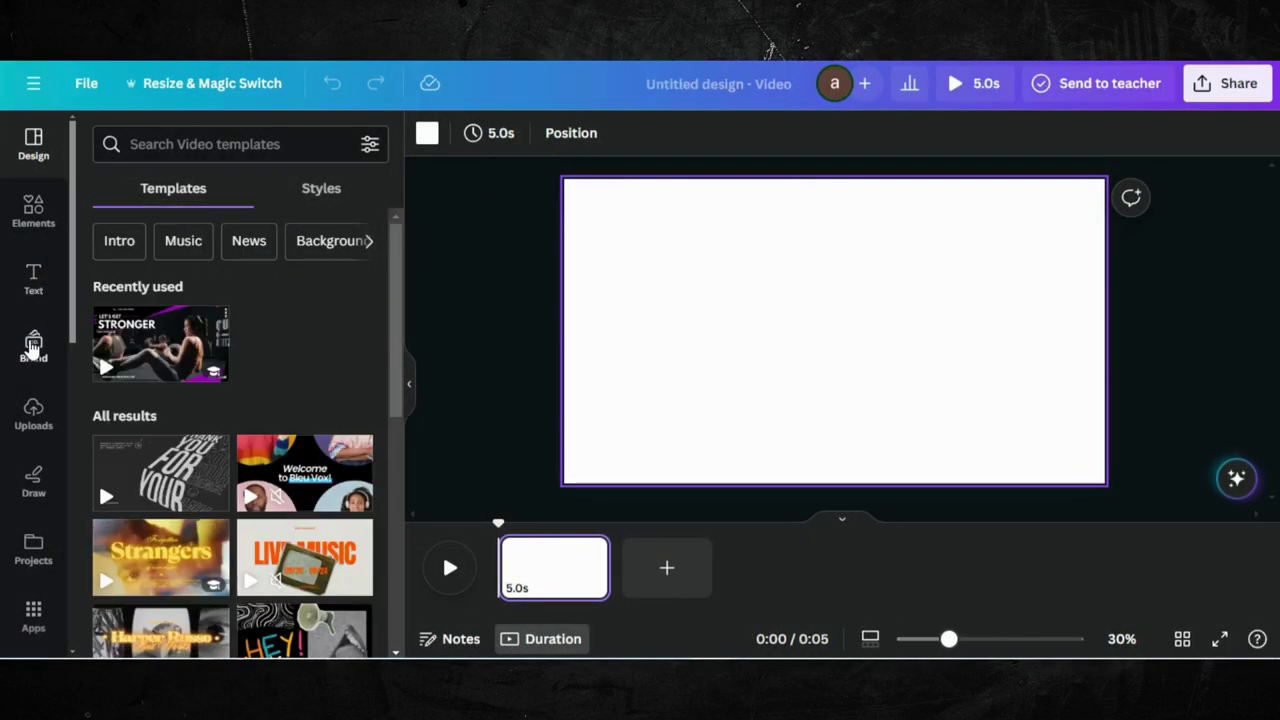
click(30, 212)
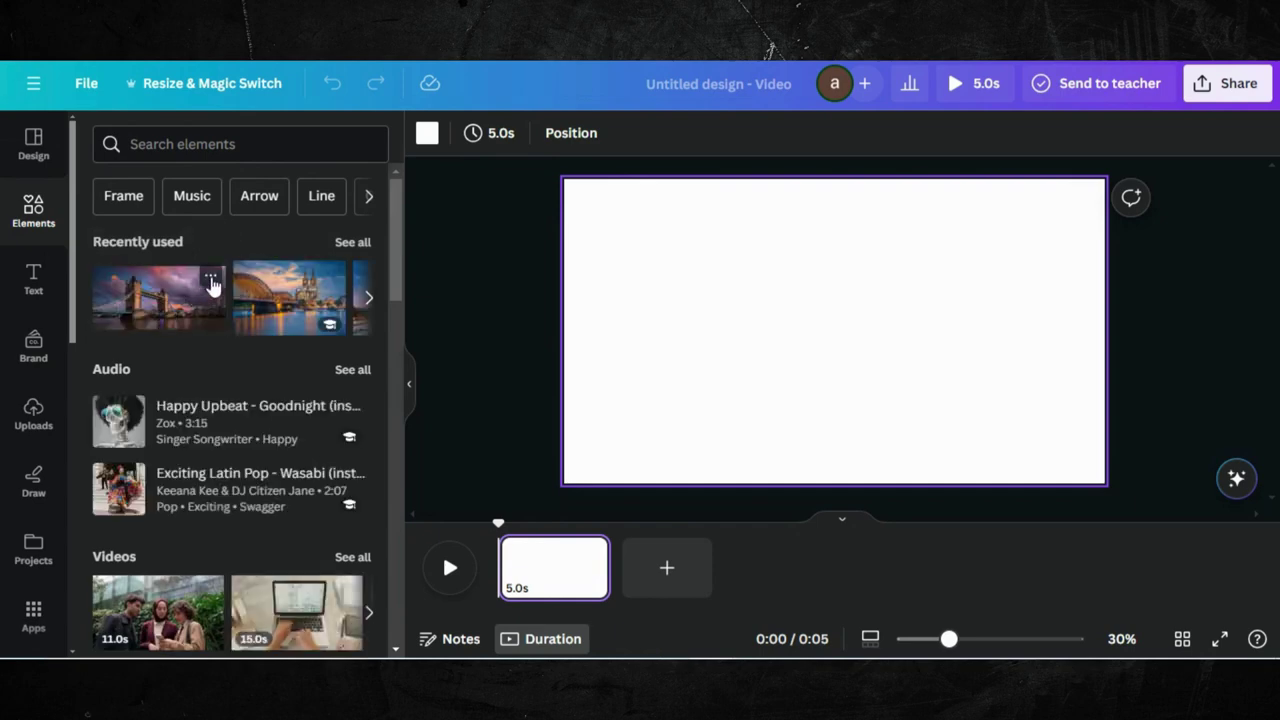
Step: Place the Tower Bridge photo so it fills page 1
click(211, 280)
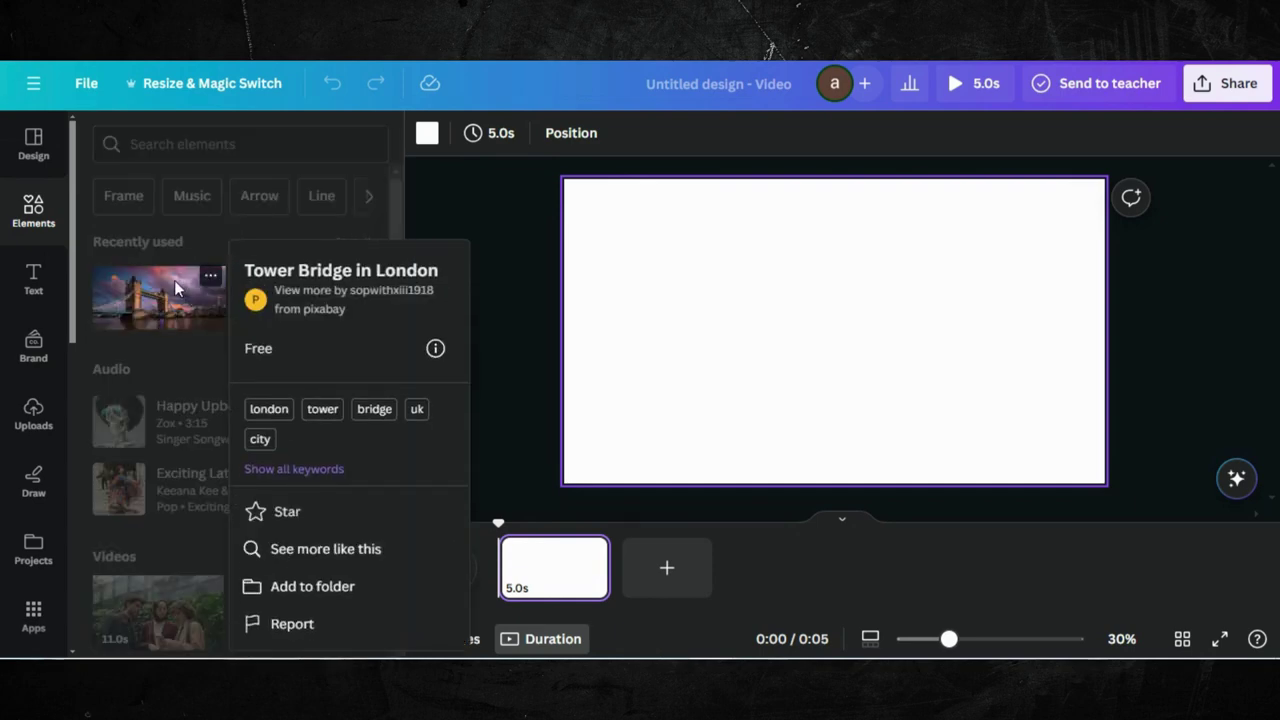
click(174, 280)
click(160, 295)
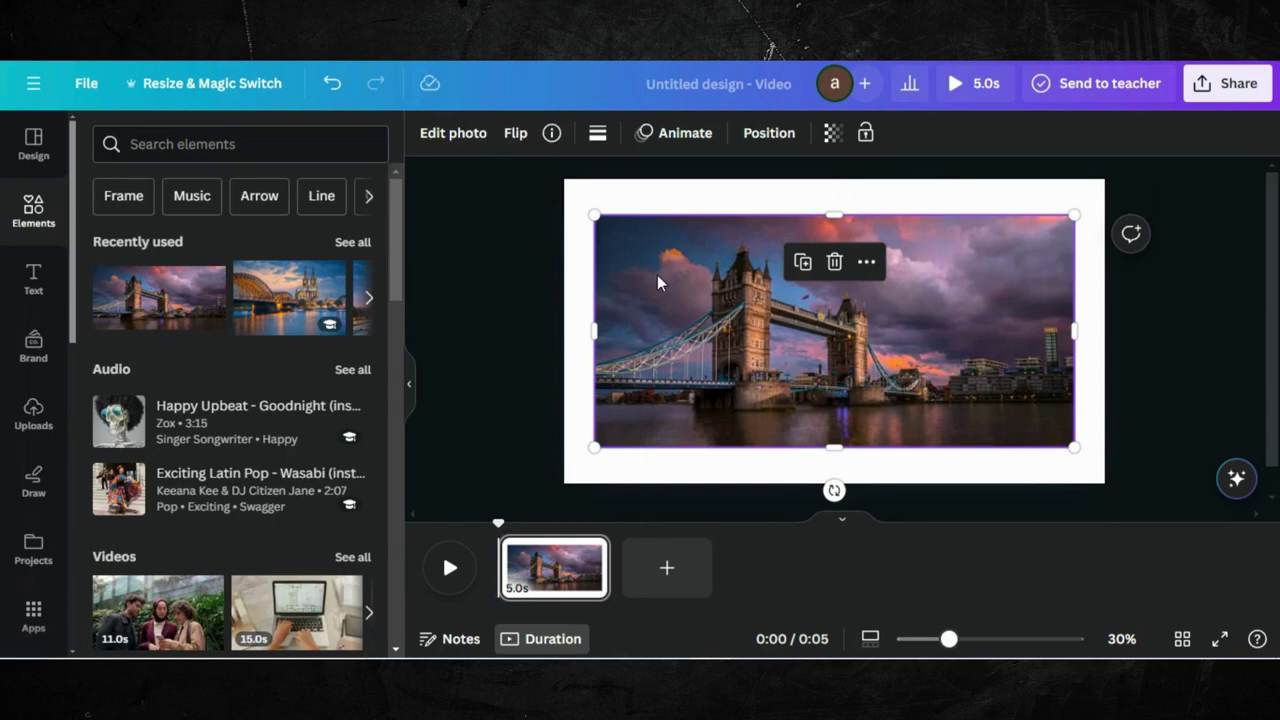
mouse_move(657, 283)
mouse_down()
mouse_move(609, 220)
mouse_move(608, 233)
mouse_up()
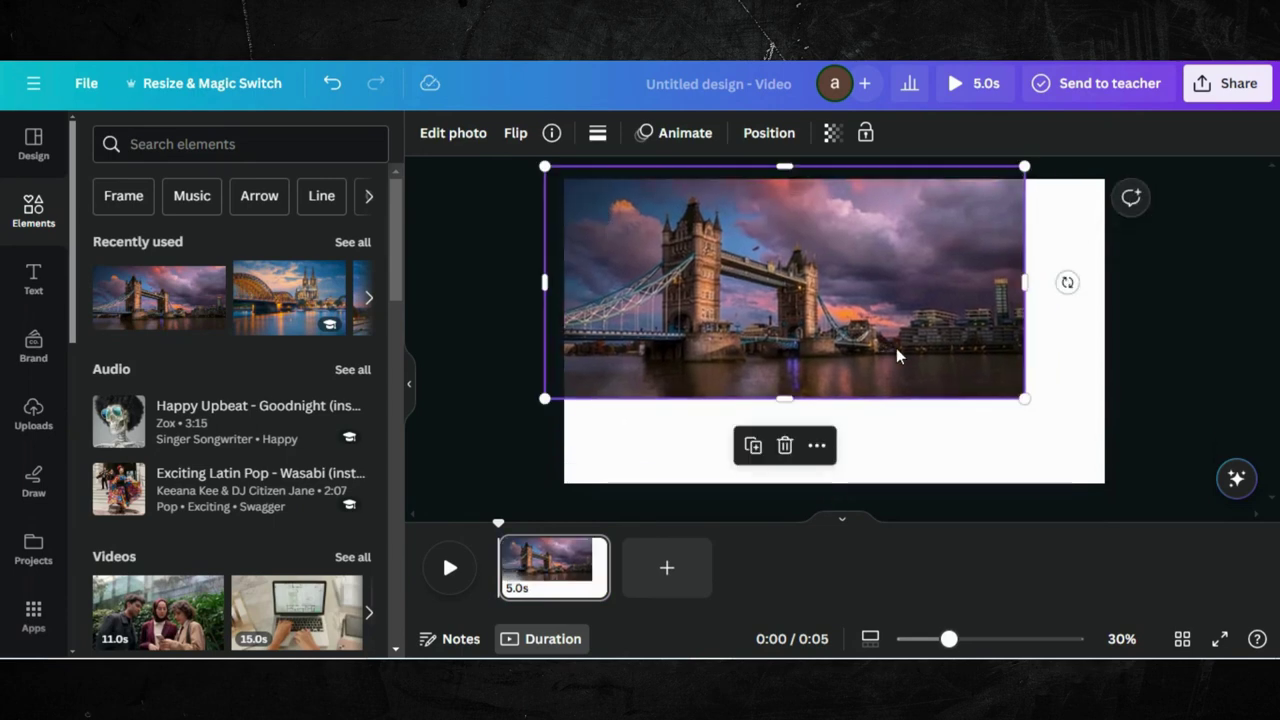
drag(1022, 397, 1174, 538)
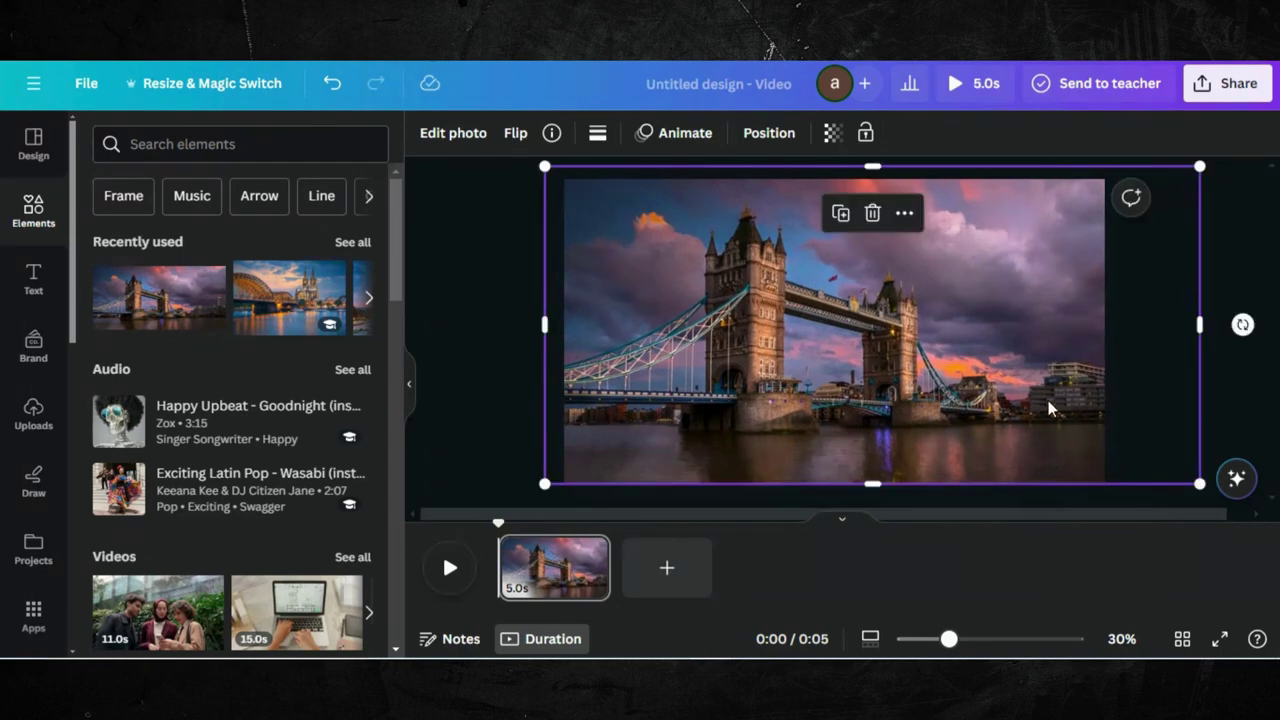
drag(1049, 409, 1015, 406)
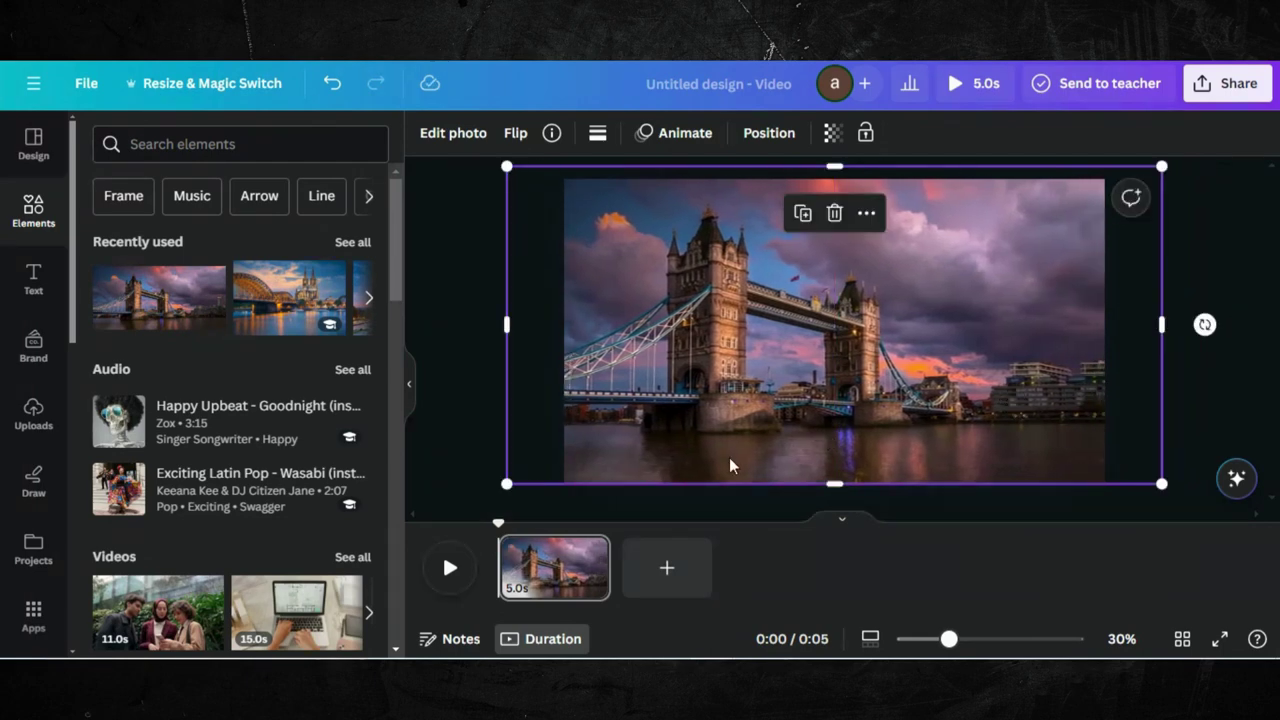
Step: Add a second page with the Cologne bridge photo filling the frame
click(645, 580)
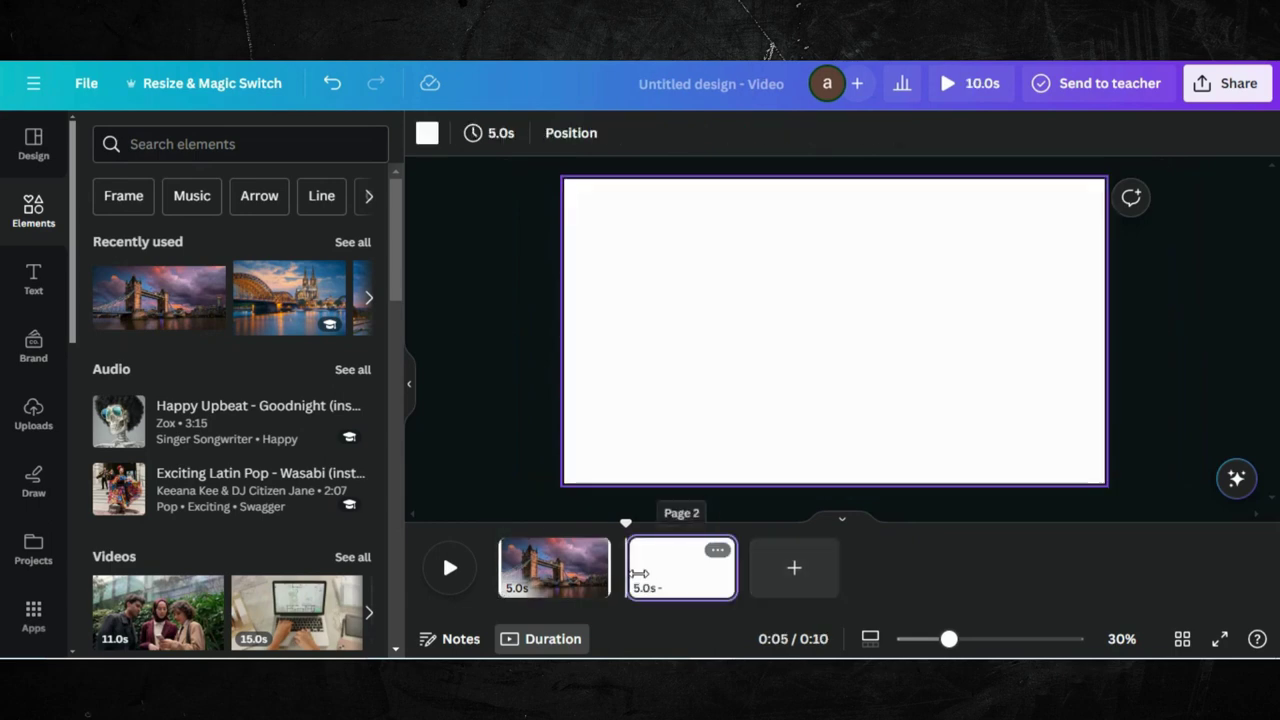
click(289, 303)
drag(747, 318, 651, 283)
mouse_move(918, 408)
mouse_down()
mouse_move(1199, 436)
mouse_move(1161, 434)
mouse_up()
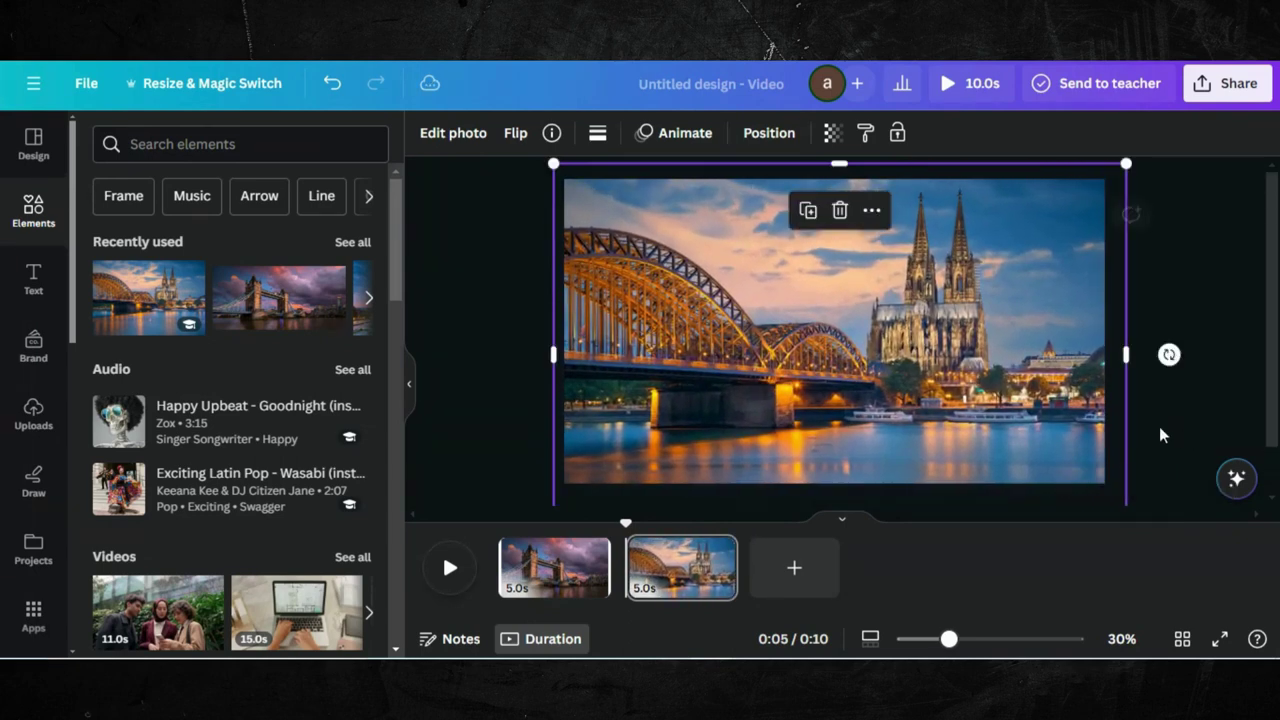
drag(978, 420, 977, 392)
Step: Add a third page with the Eiffel Tower photo full-frame, then return to page 1
click(822, 568)
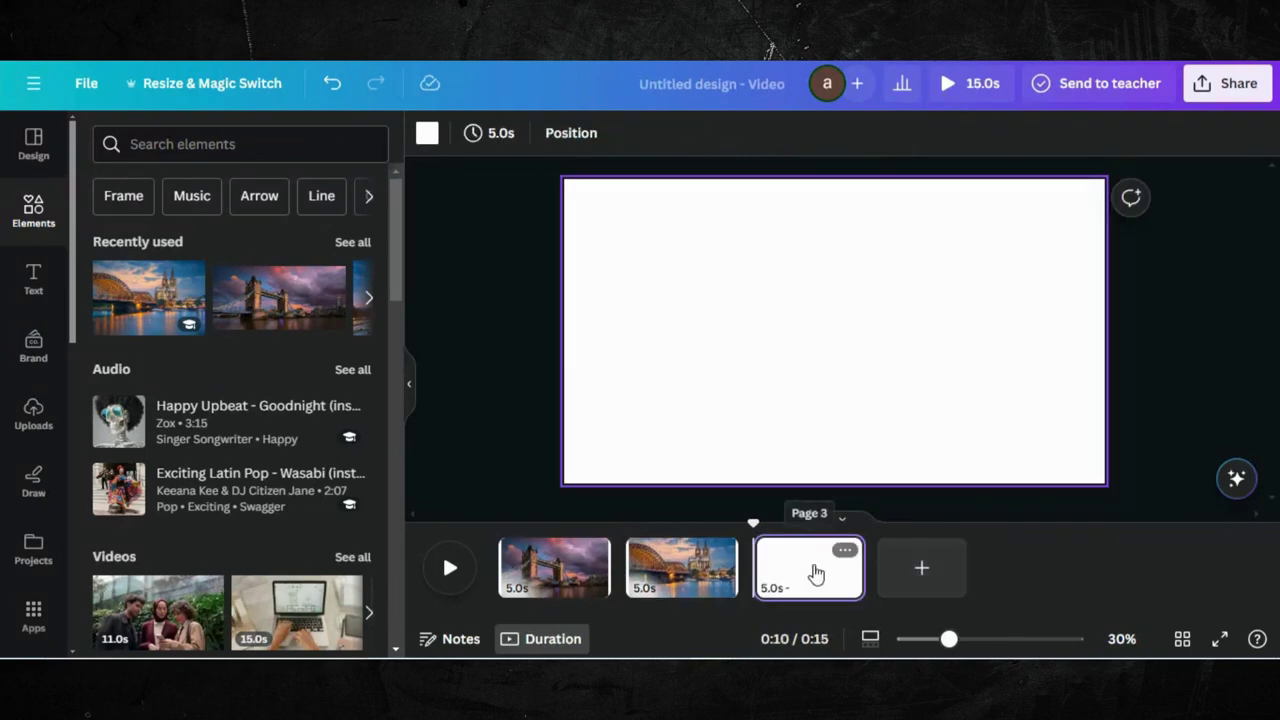
click(369, 300)
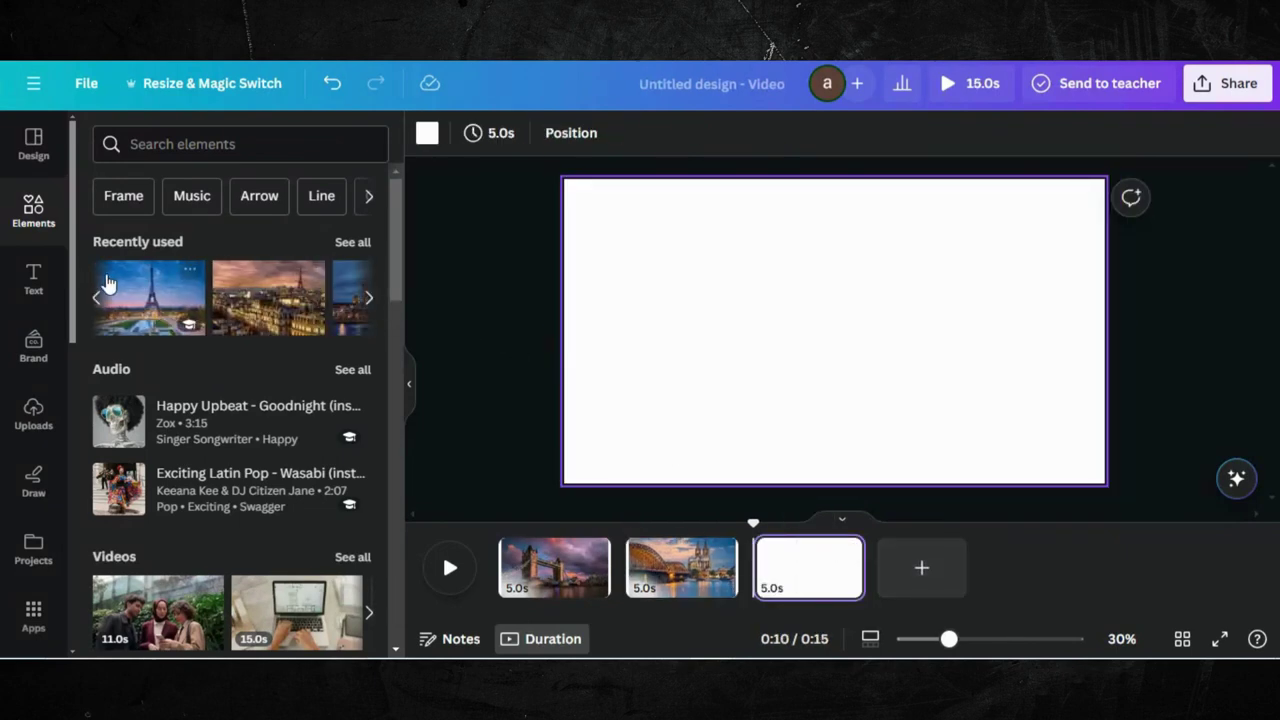
click(158, 291)
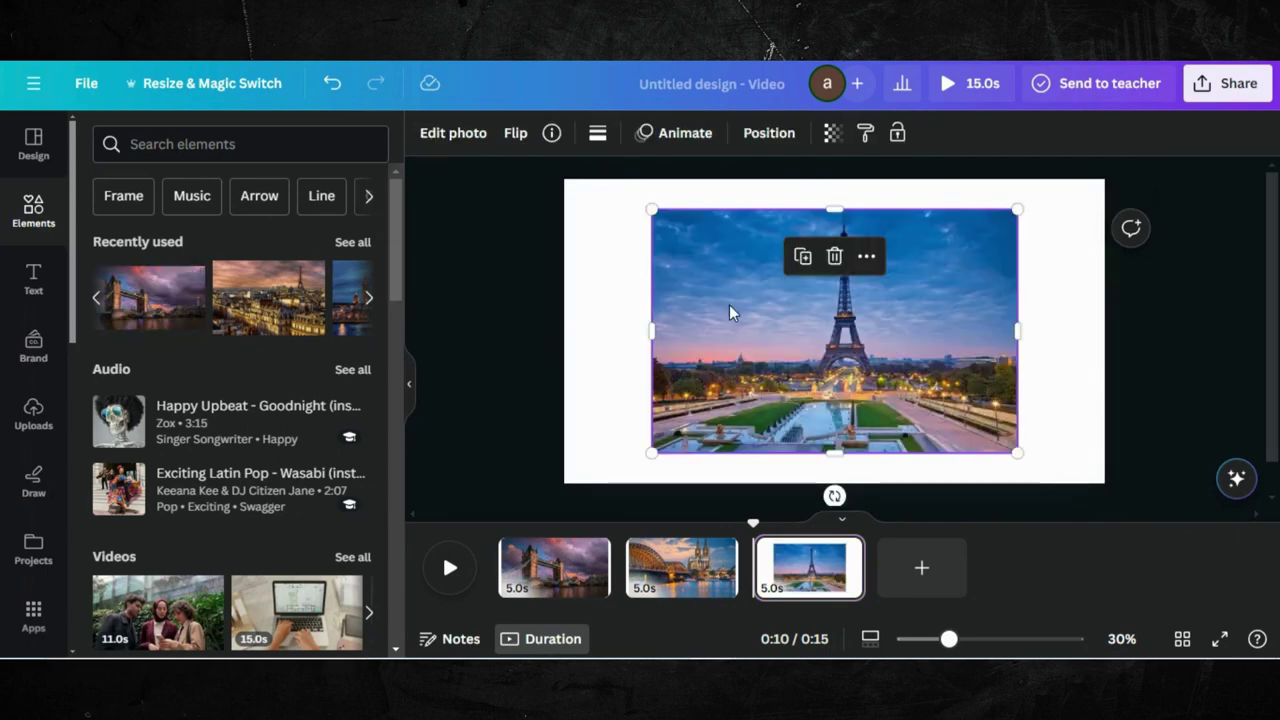
drag(729, 311, 620, 265)
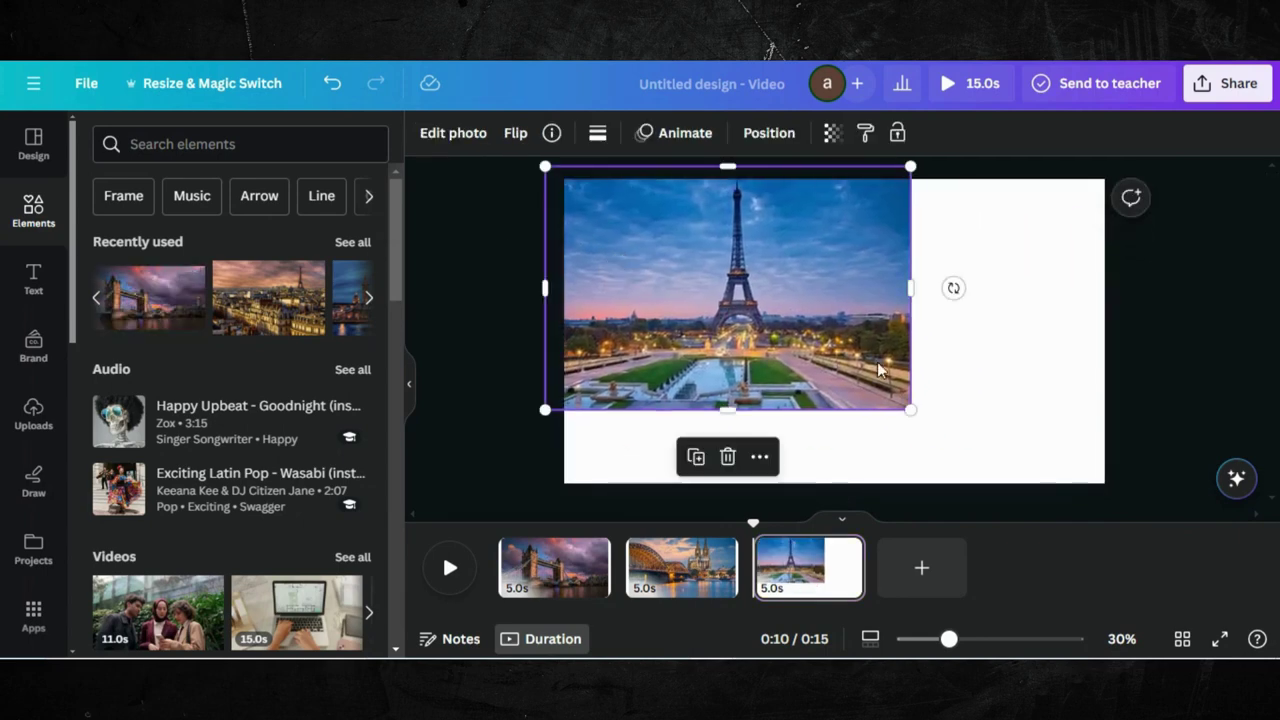
mouse_move(910, 409)
mouse_down()
mouse_move(1222, 430)
mouse_move(1130, 470)
mouse_up()
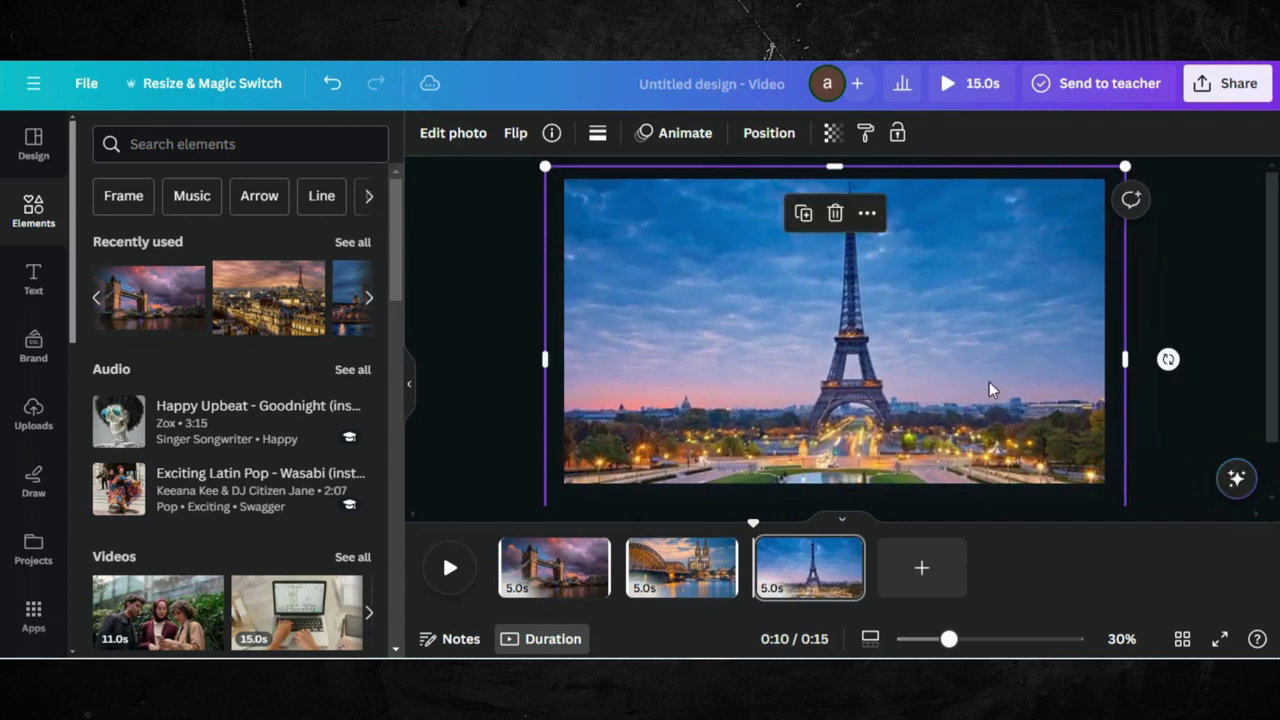
drag(933, 369, 932, 363)
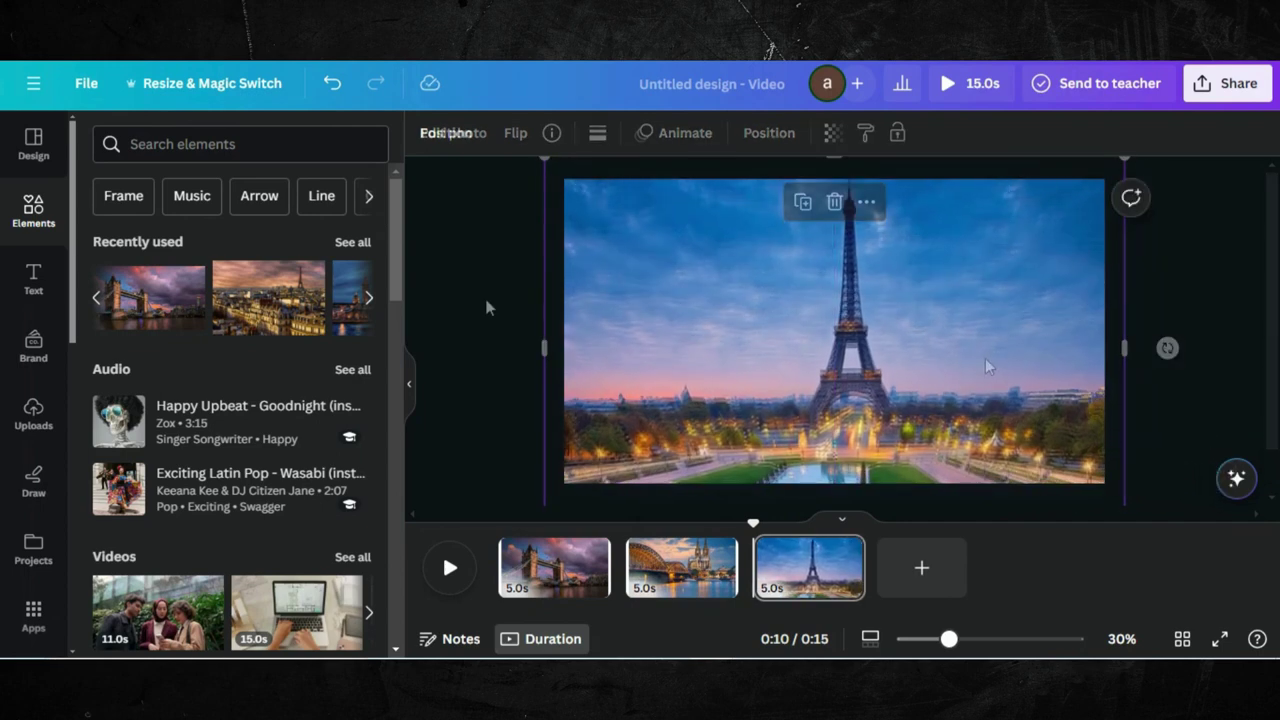
click(553, 498)
click(548, 557)
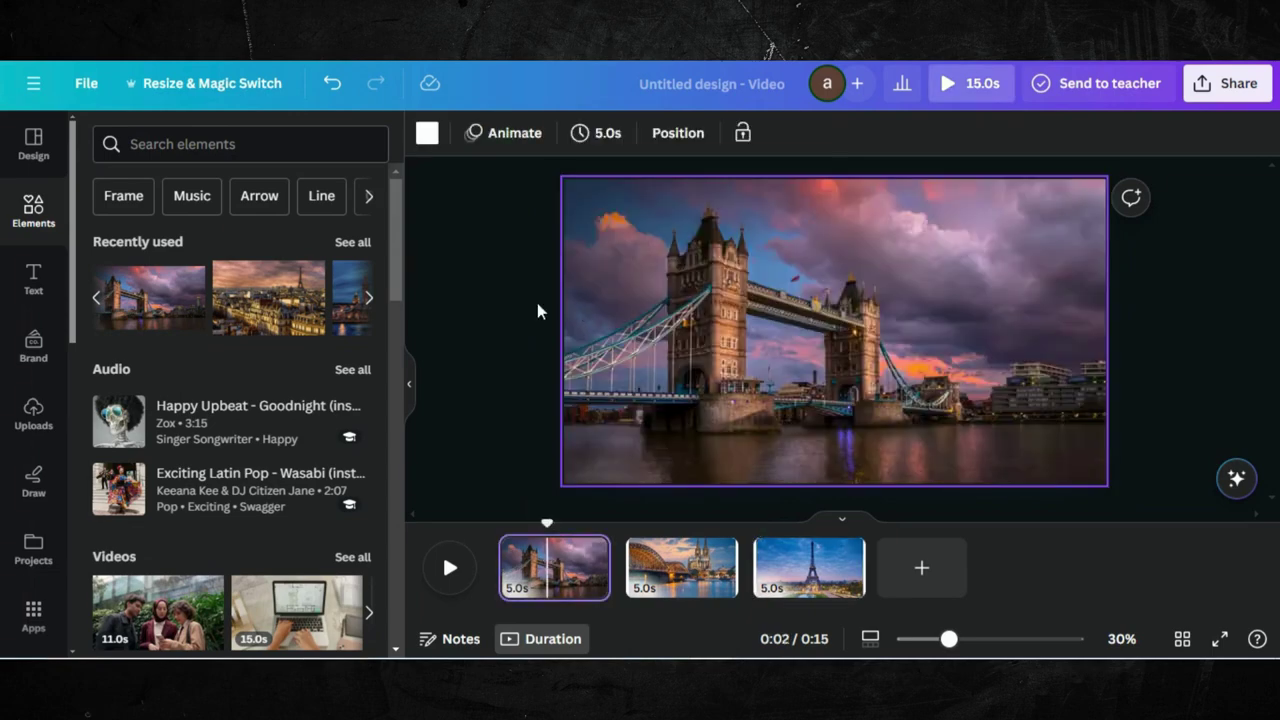
Step: Add a white 'LONDON' heading in the Luckiest Guy font to the Tower Bridge page
click(34, 285)
click(217, 327)
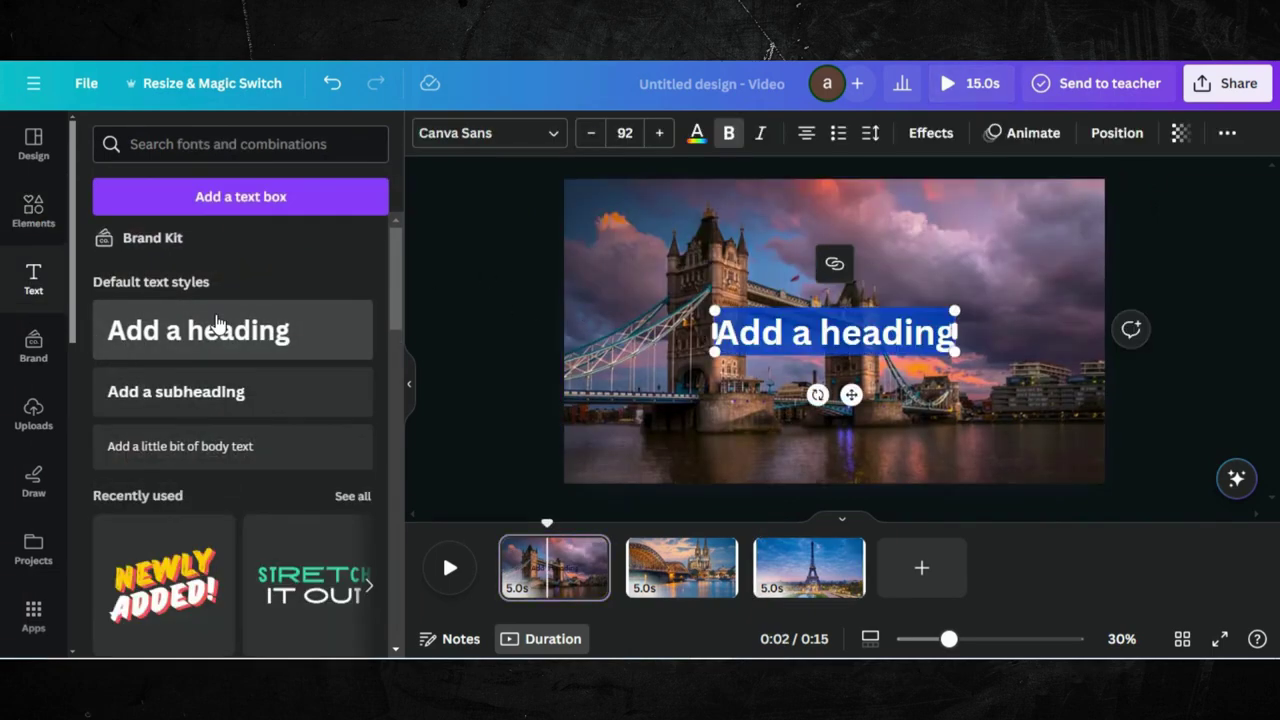
text(LONDON)
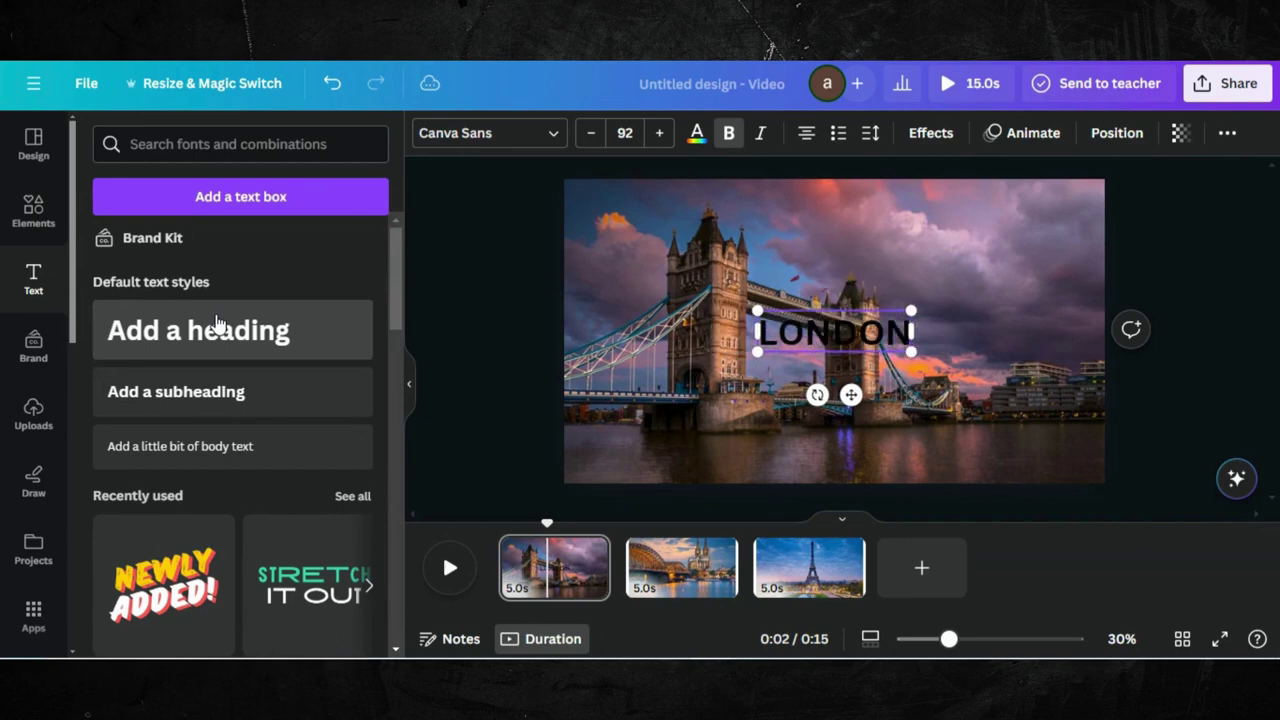
click(553, 132)
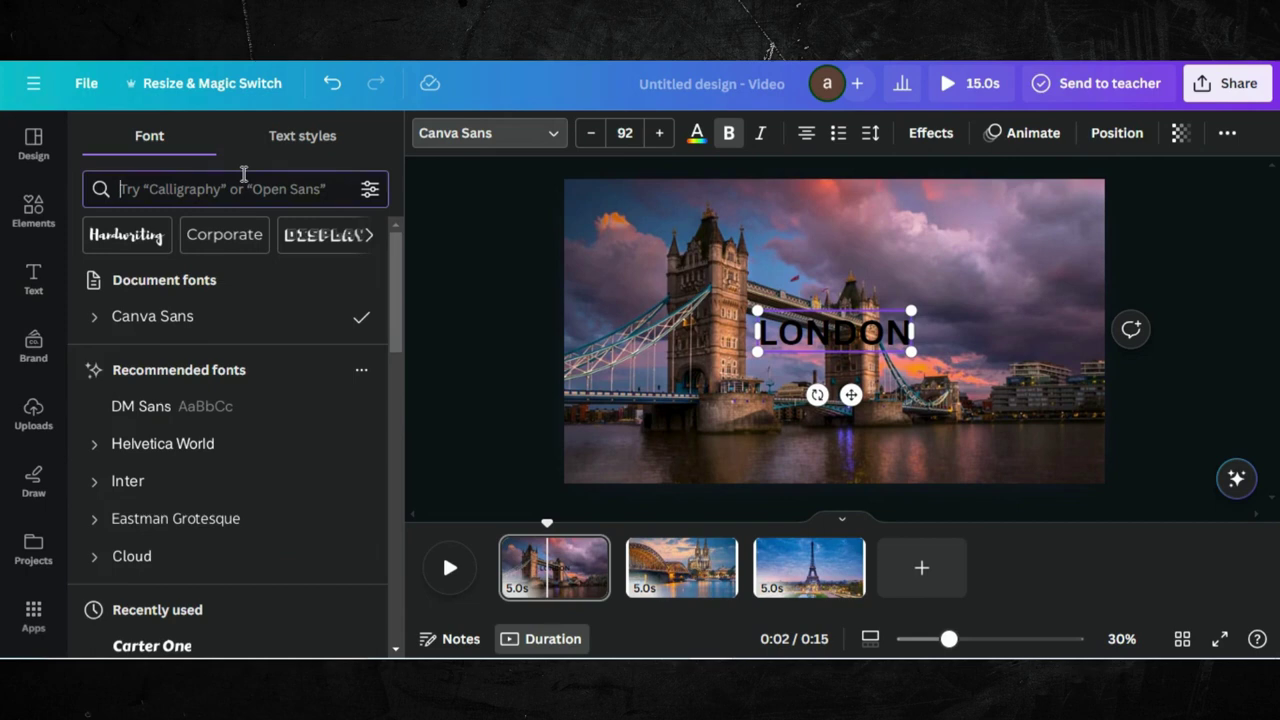
text(luckie)
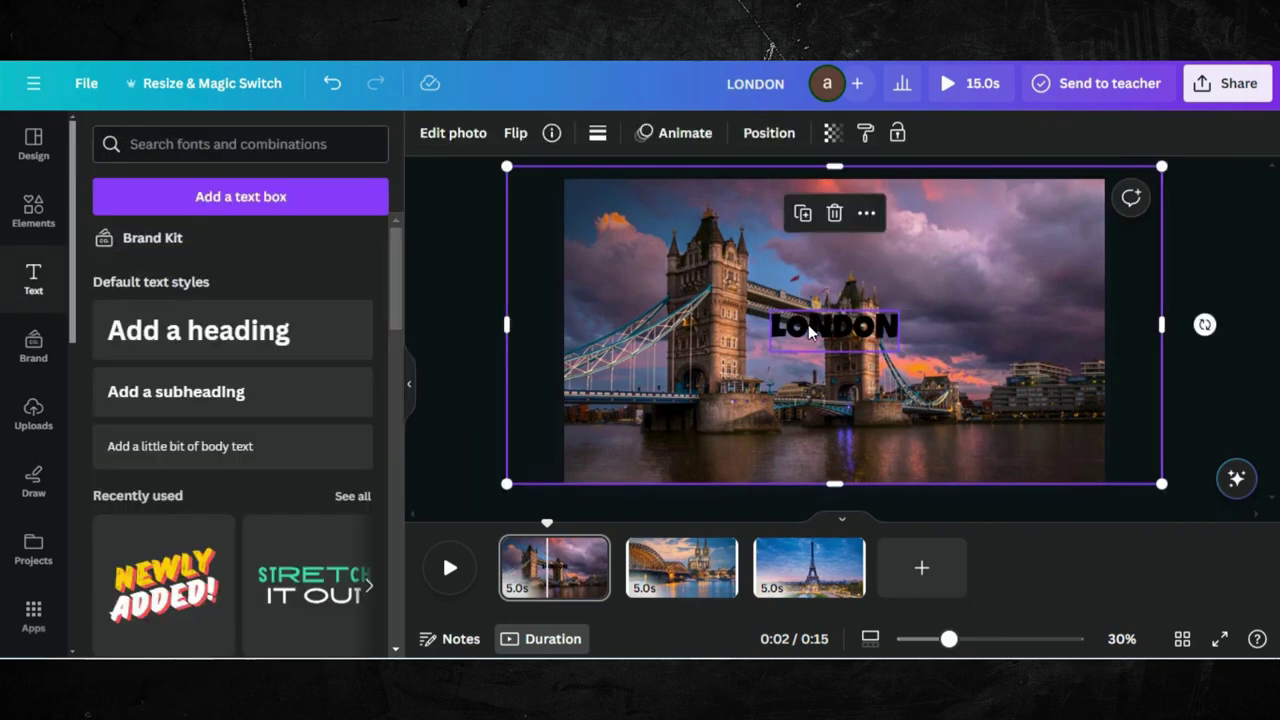
click(697, 135)
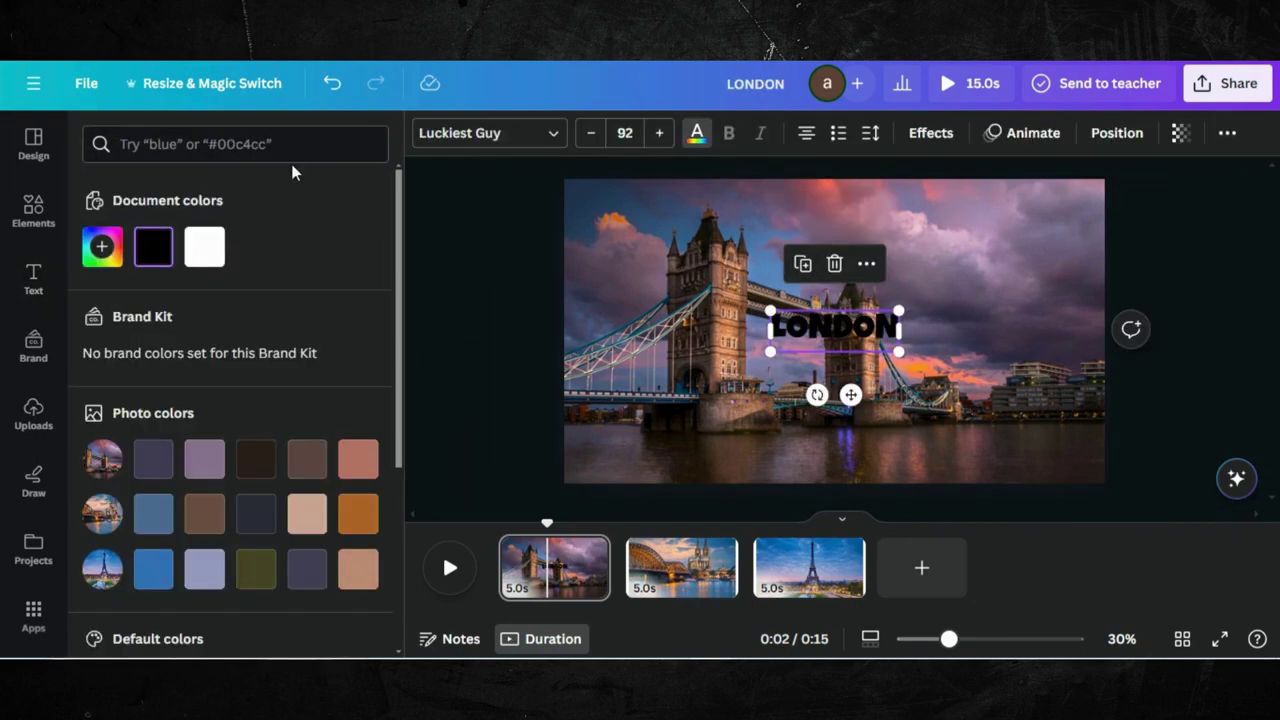
click(207, 245)
Step: Enlarge the LONDON title to about size 344 and centre it on the photo
drag(898, 313, 1059, 259)
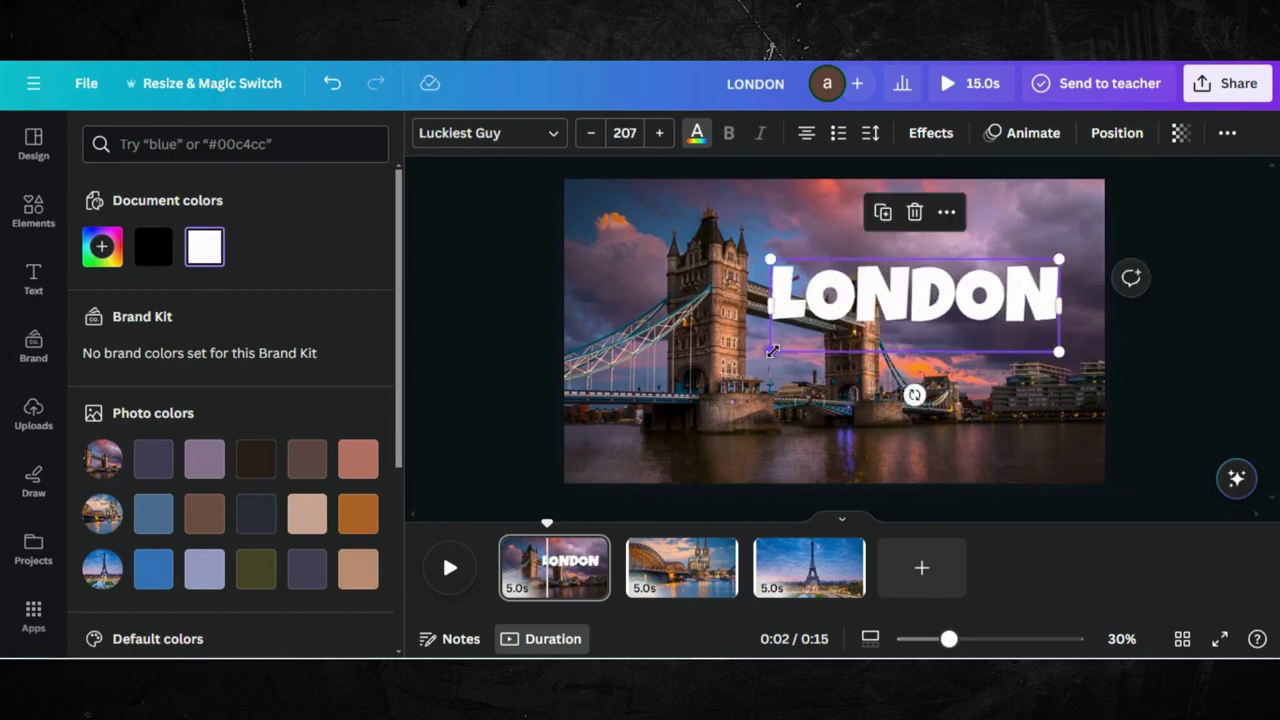
drag(770, 351, 605, 405)
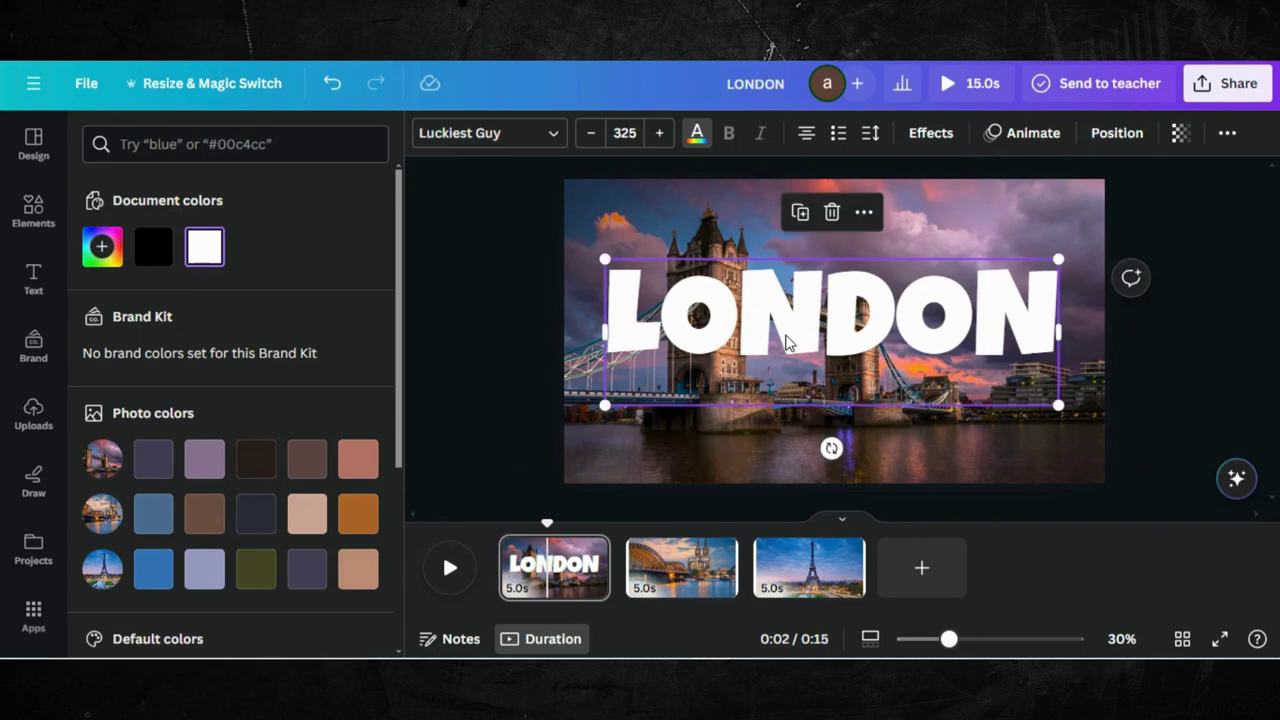
mouse_move(1058, 404)
mouse_down()
mouse_move(1054, 437)
mouse_move(1082, 447)
mouse_up()
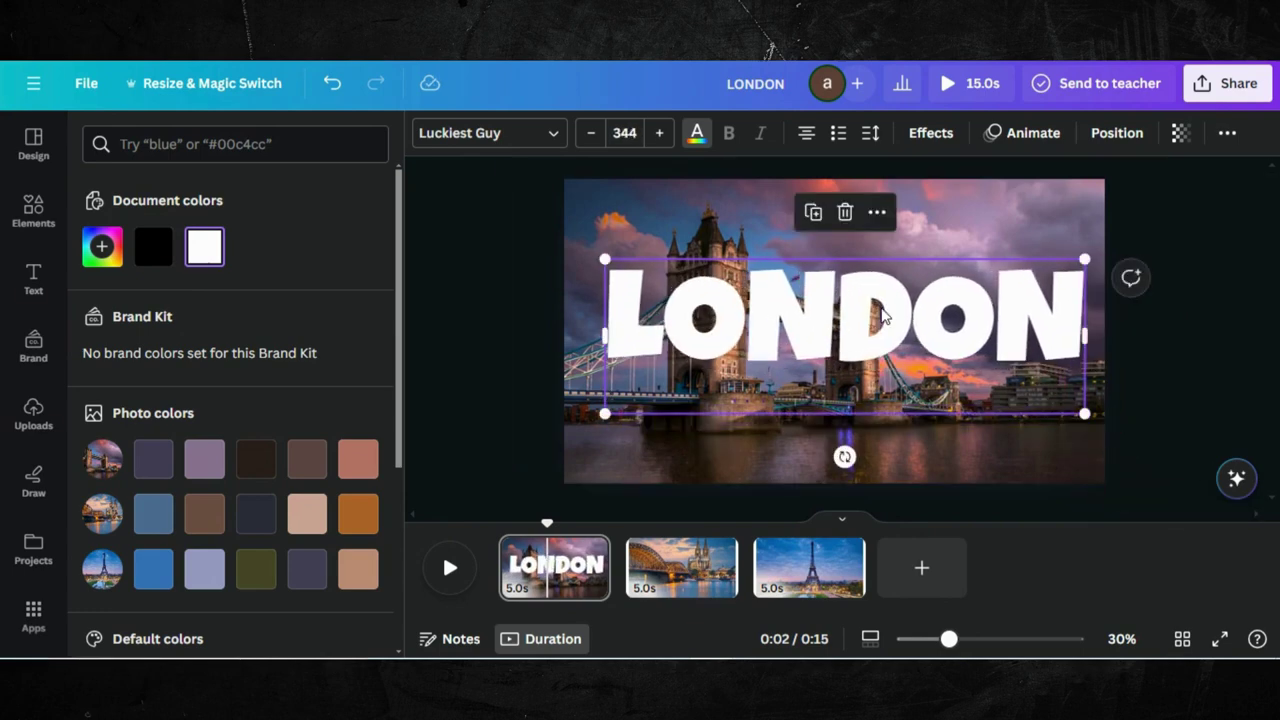
drag(882, 316, 876, 312)
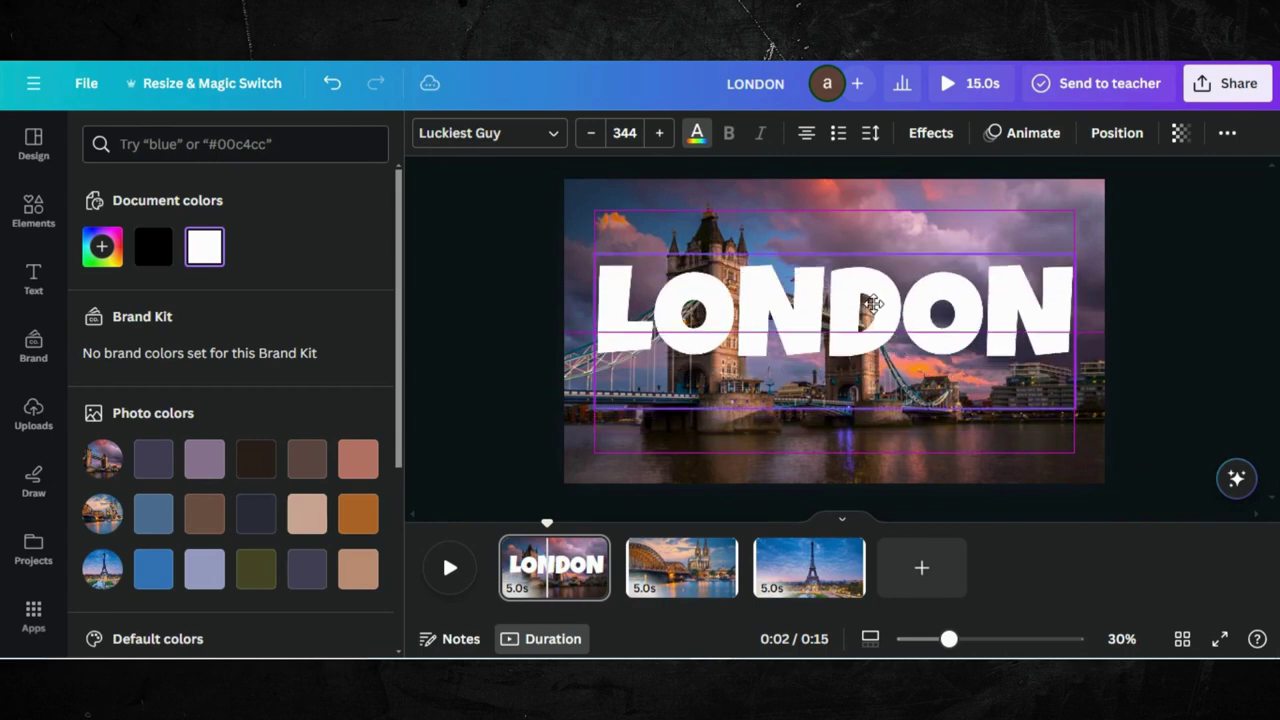
Step: Apply the Lift effect to the LONDON title at intensity 100
click(929, 139)
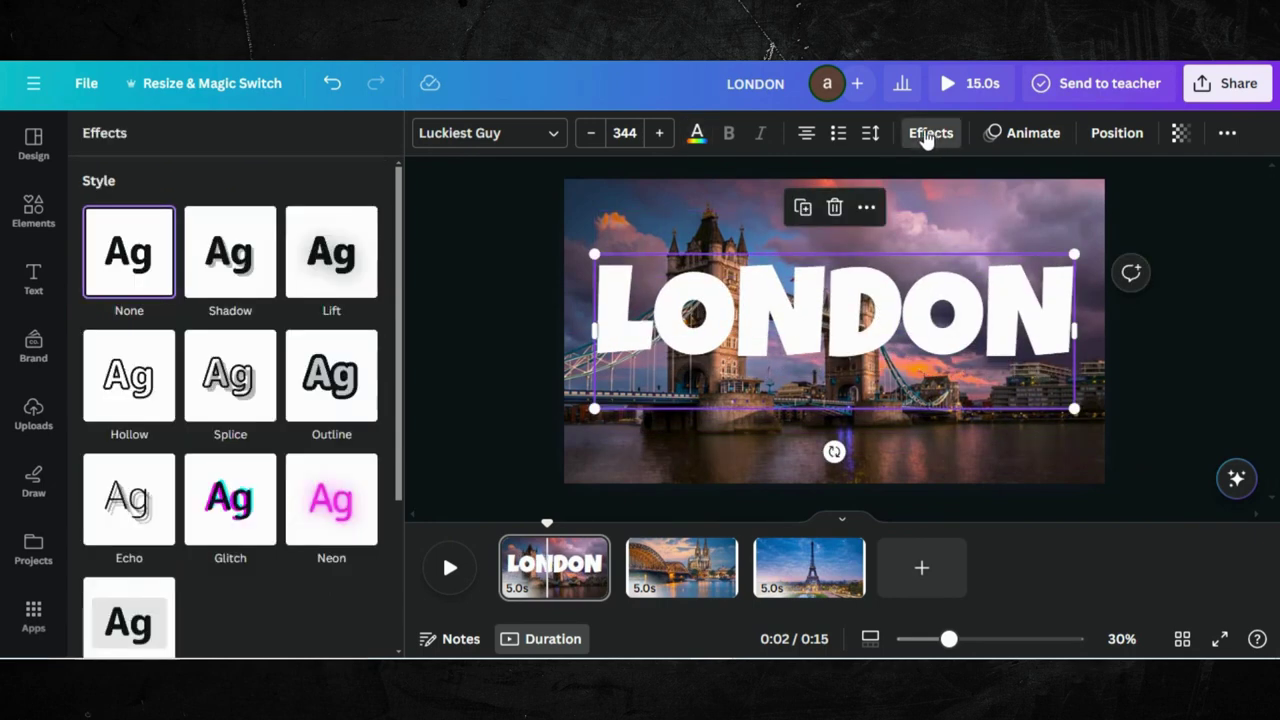
click(326, 272)
drag(206, 377, 347, 377)
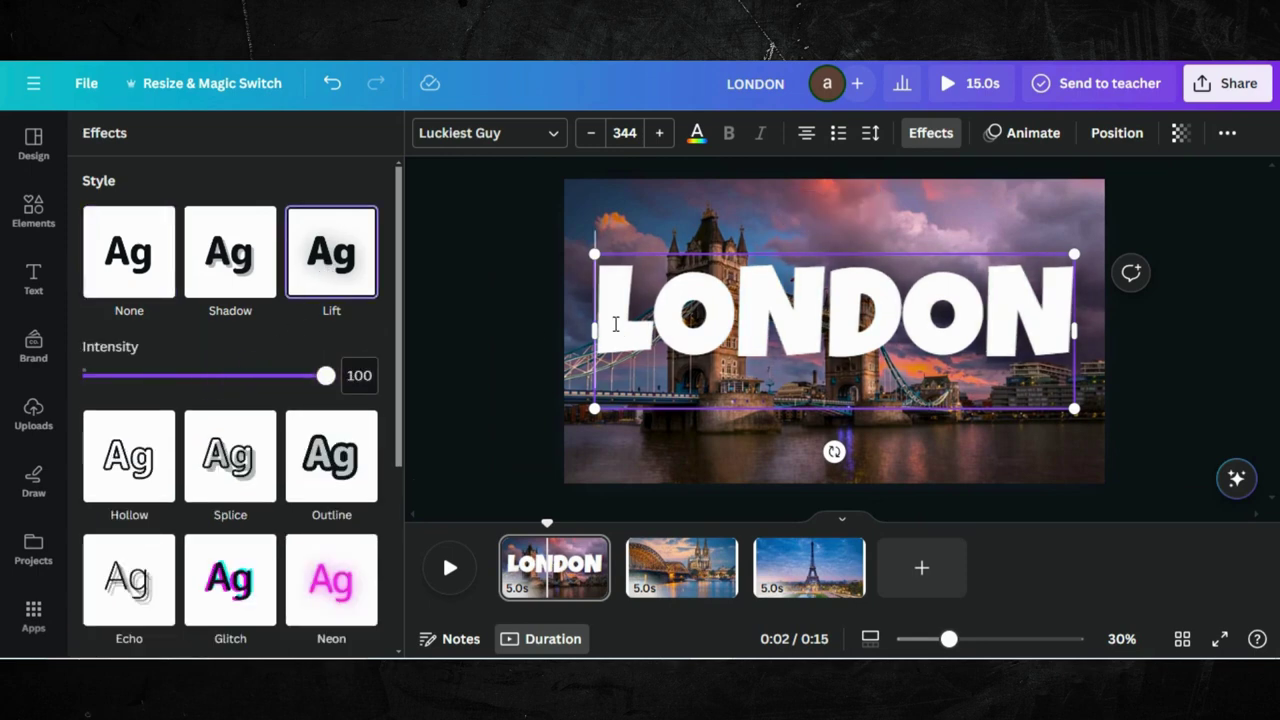
click(33, 278)
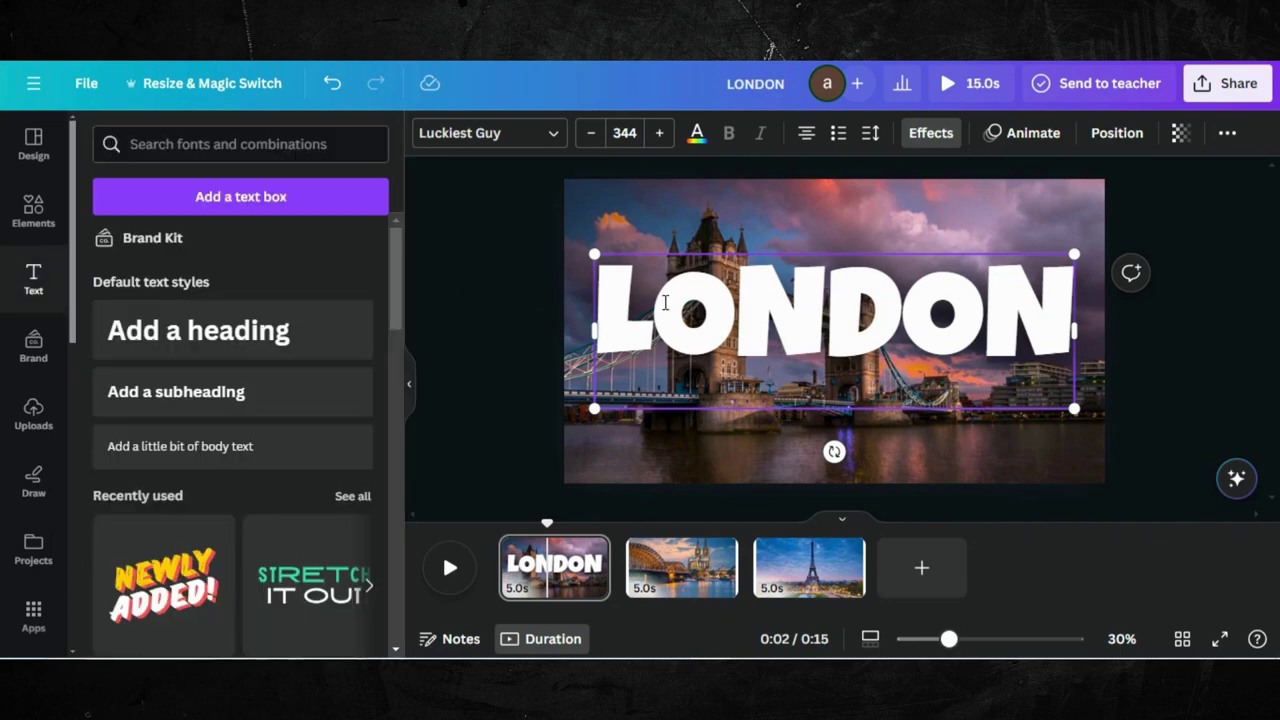
click(497, 316)
click(658, 325)
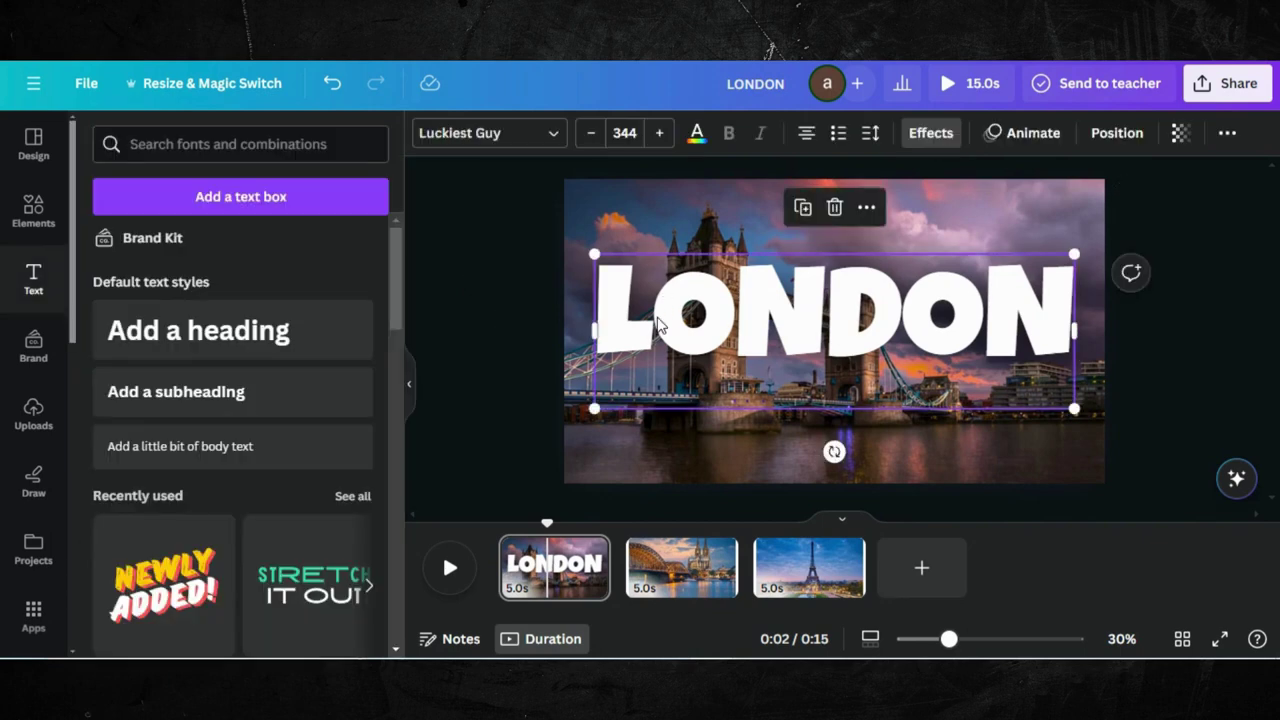
Step: Copy the LONDON title onto the Cologne page and retype it as 'Germany'
right_click(658, 325)
click(741, 130)
click(672, 597)
click(785, 305)
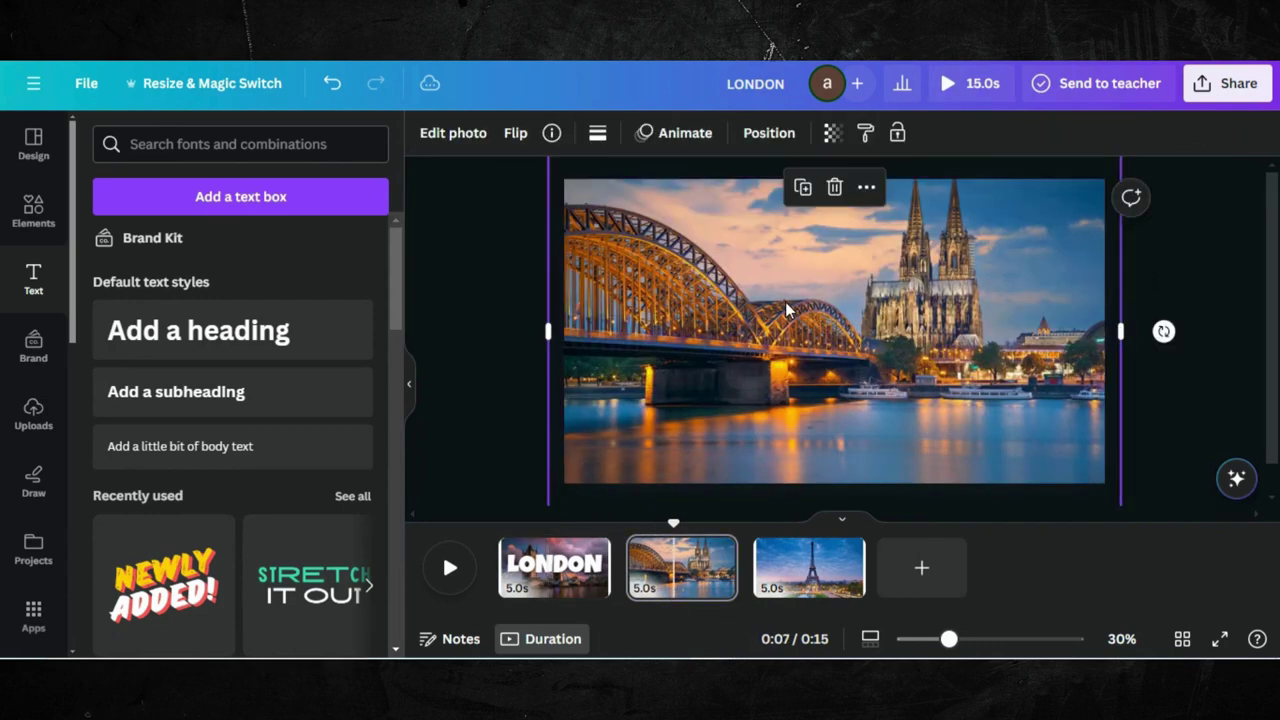
key(ctrl+v)
double_click(786, 306)
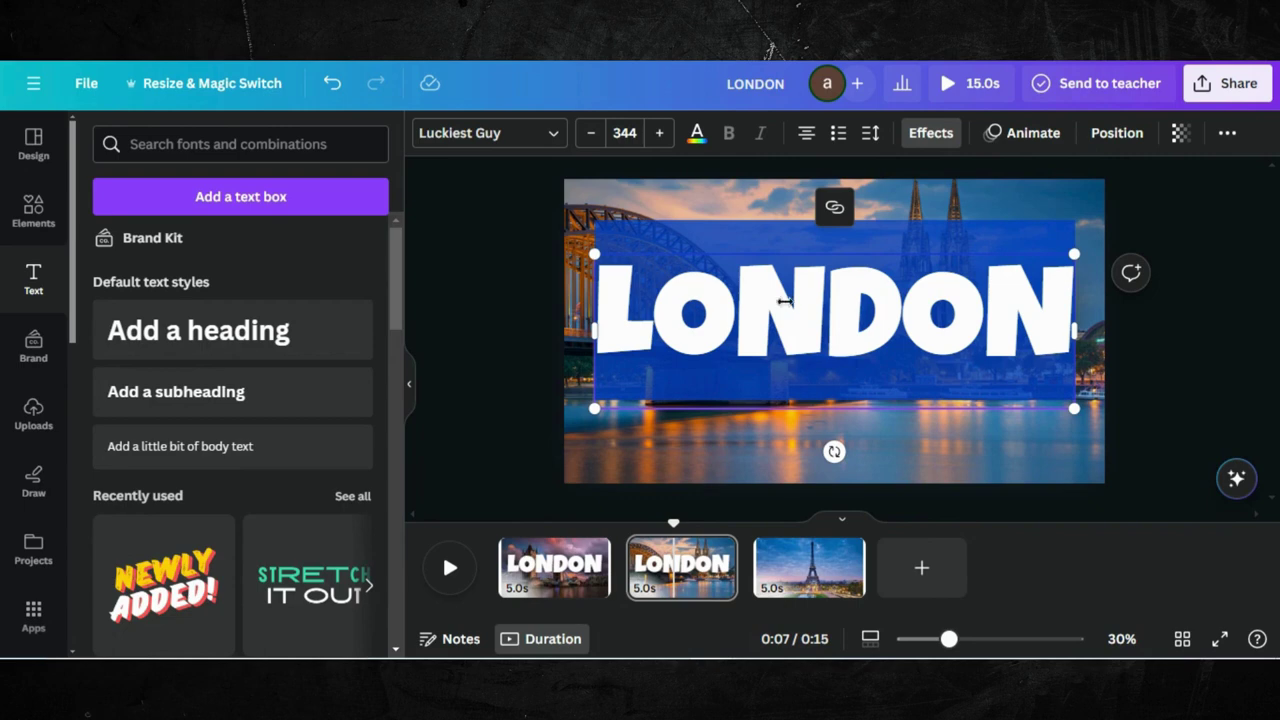
text(Germany)
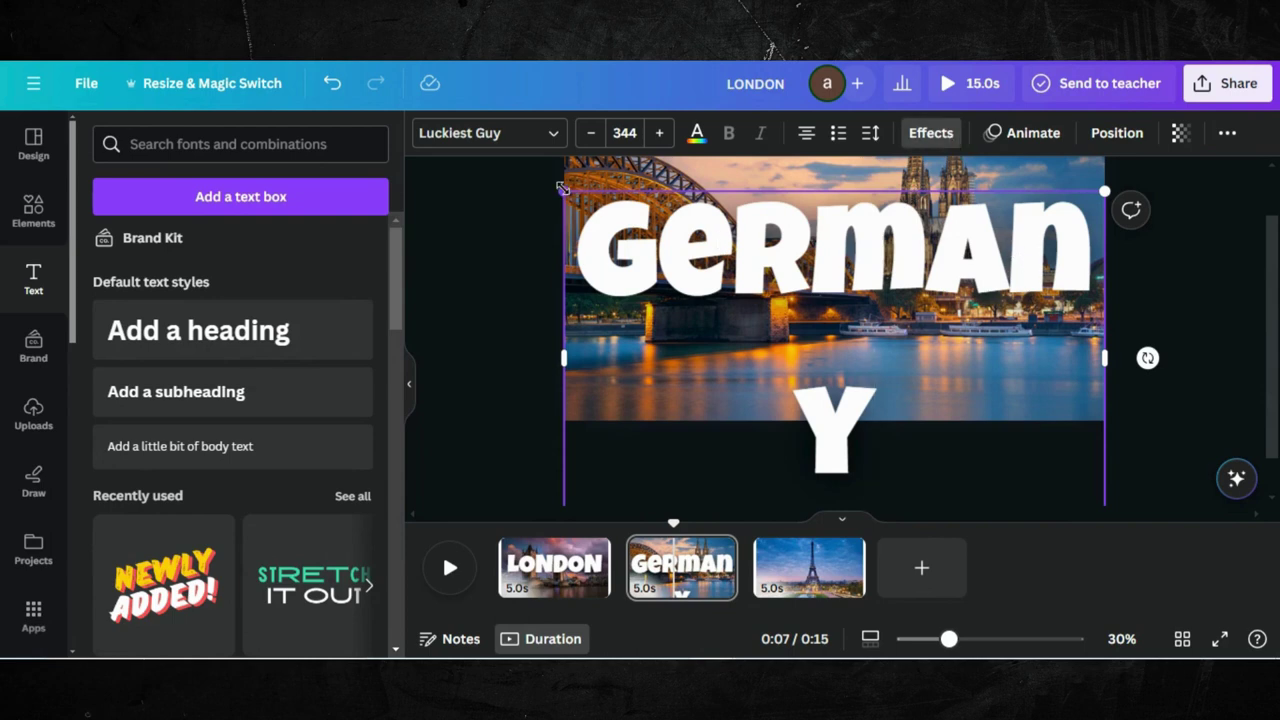
Step: Resize the Germany title to size 264 on one line and centre it
drag(563, 188, 689, 268)
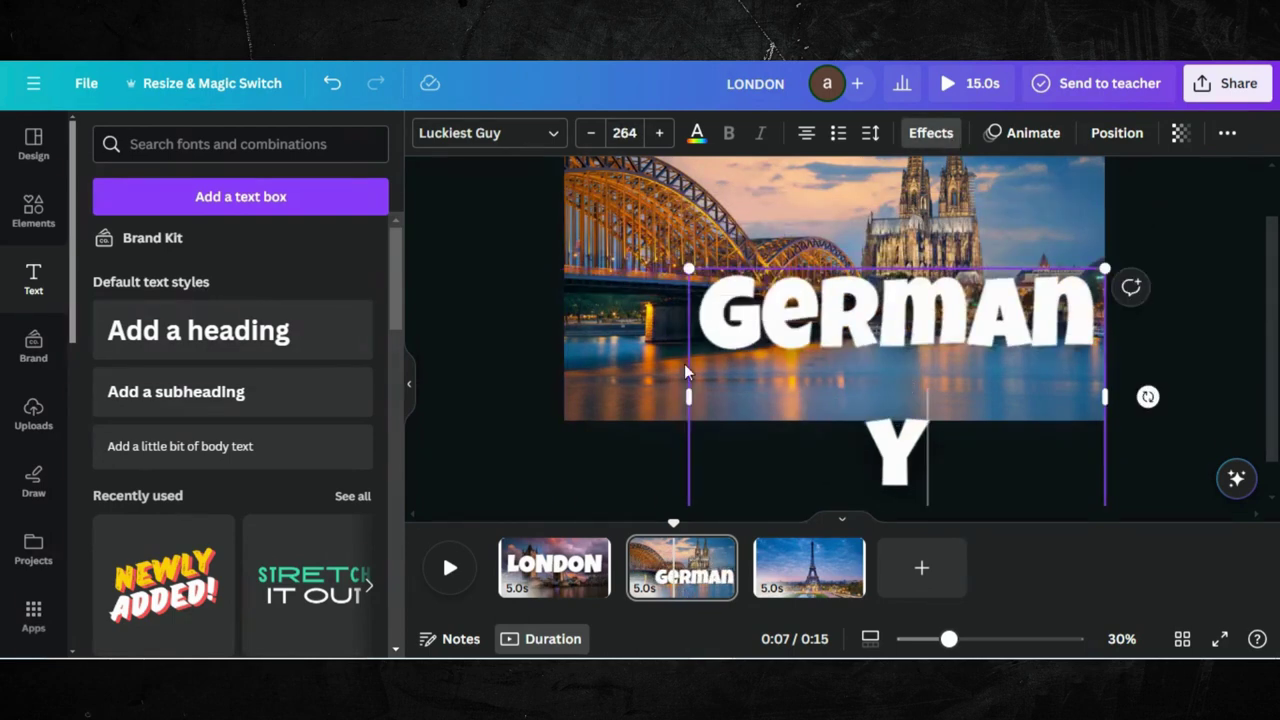
drag(659, 391, 564, 390)
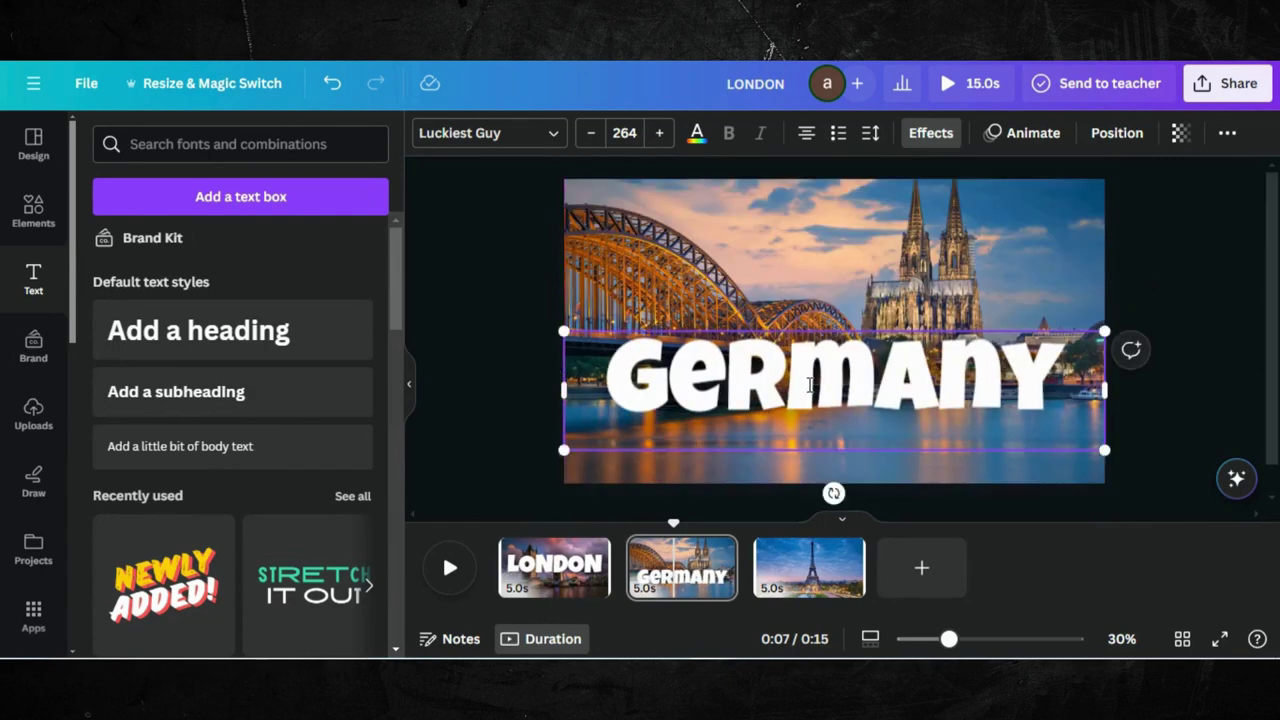
click(997, 482)
click(929, 350)
drag(929, 350, 931, 293)
Step: Paste the title onto the Eiffel Tower page as 'PARIS', then return to the LONDON page
click(33, 210)
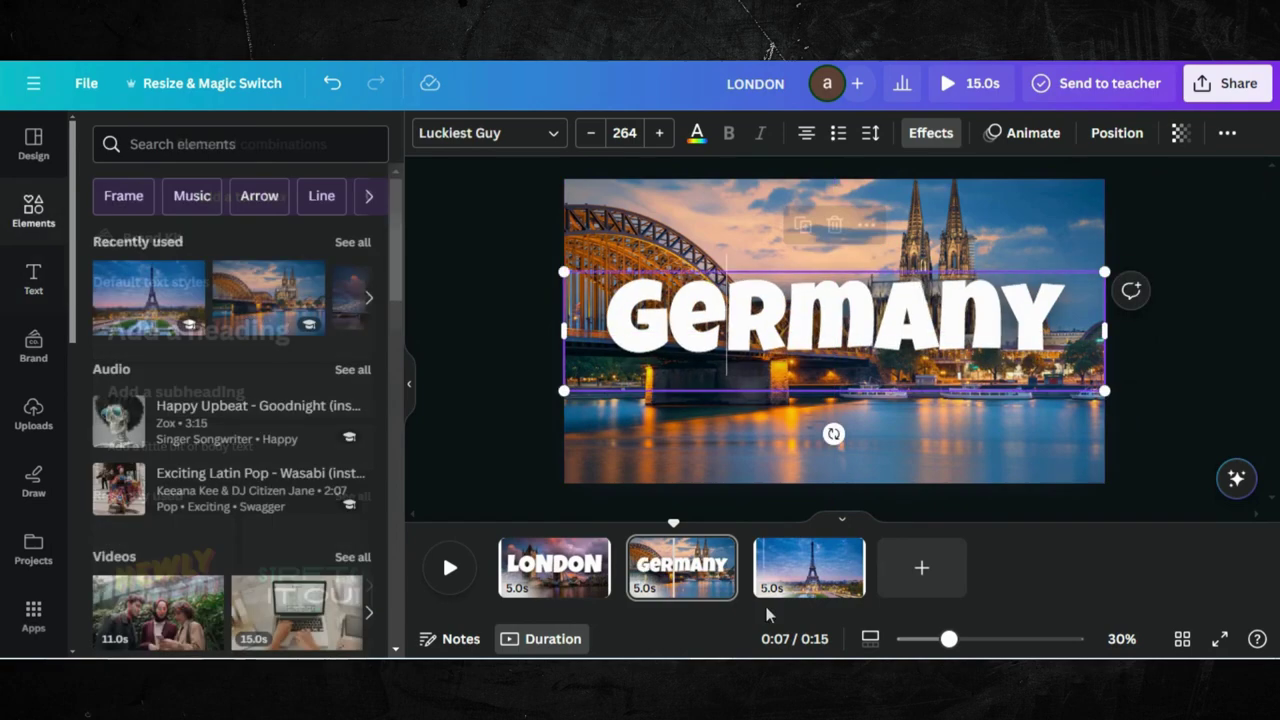
click(809, 567)
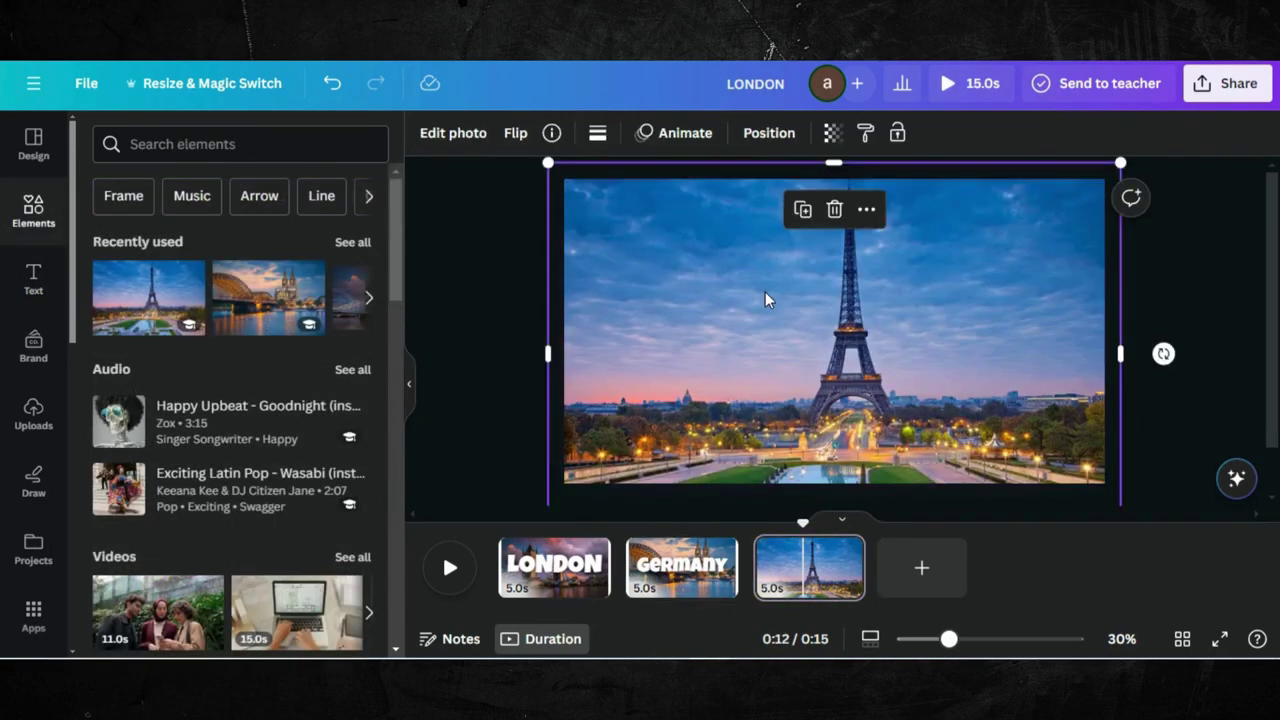
key(ctrl+v)
double_click(766, 295)
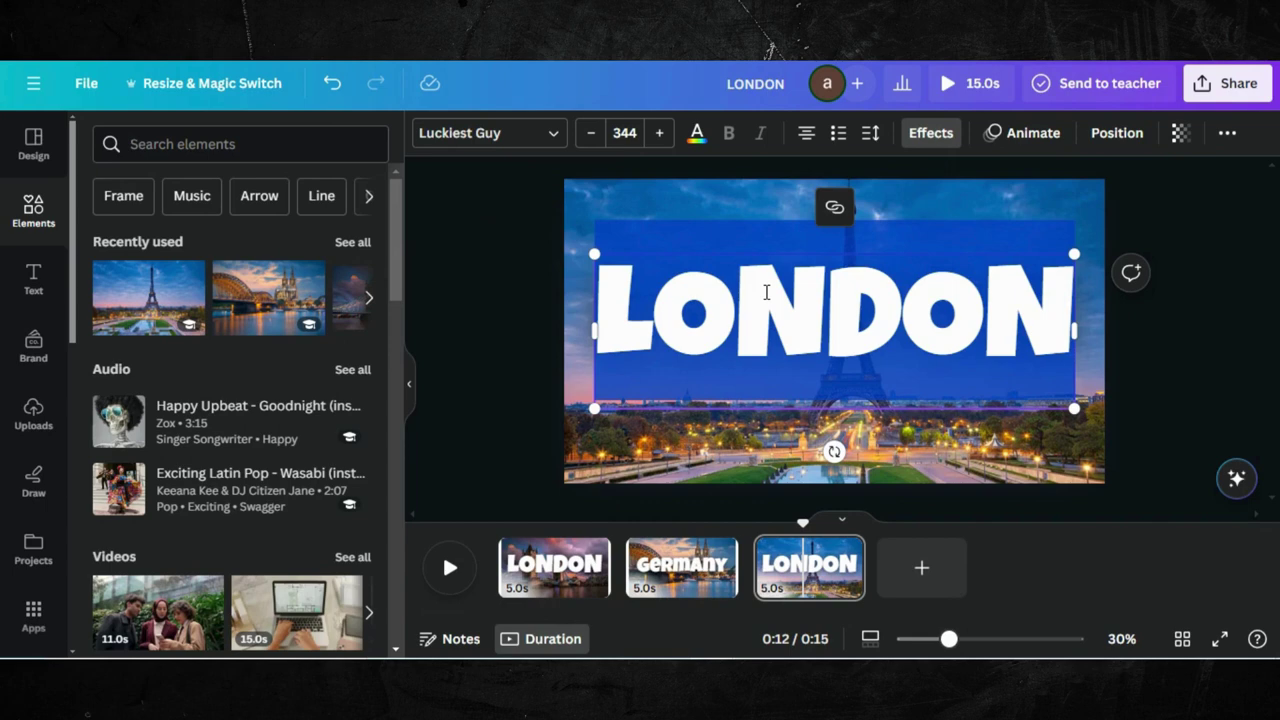
text(PARIS)
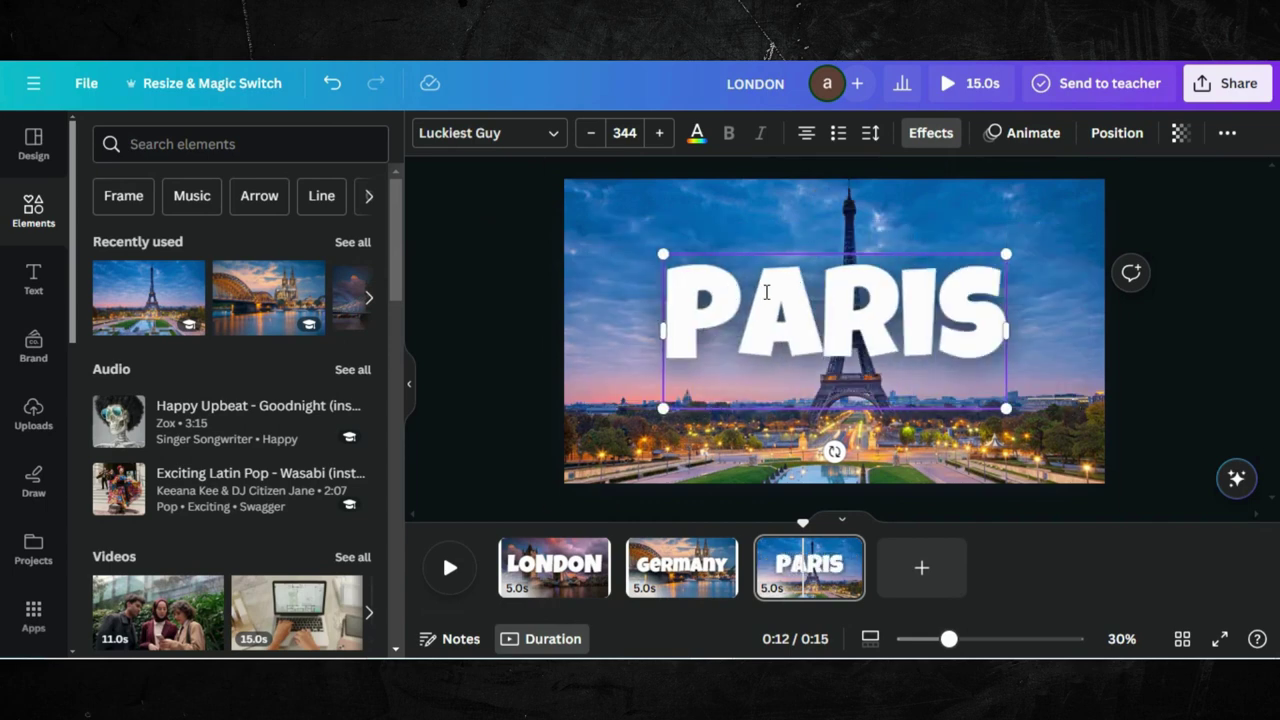
key(Escape)
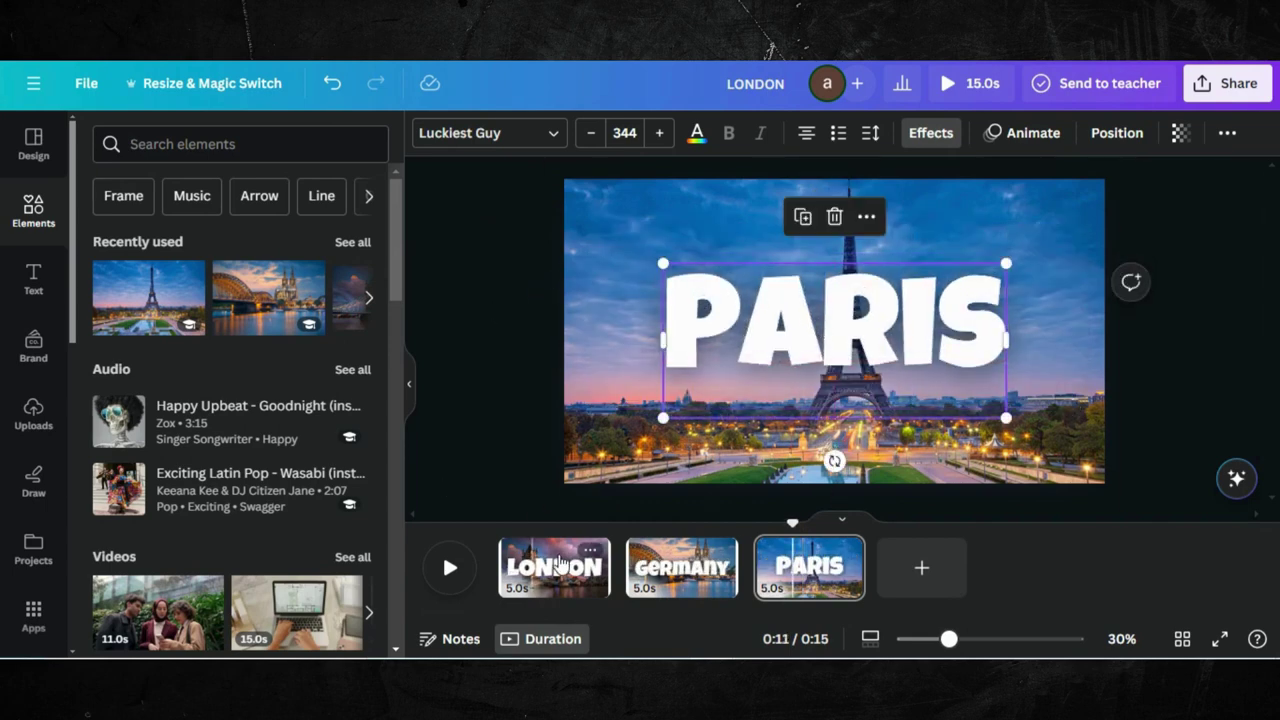
click(562, 566)
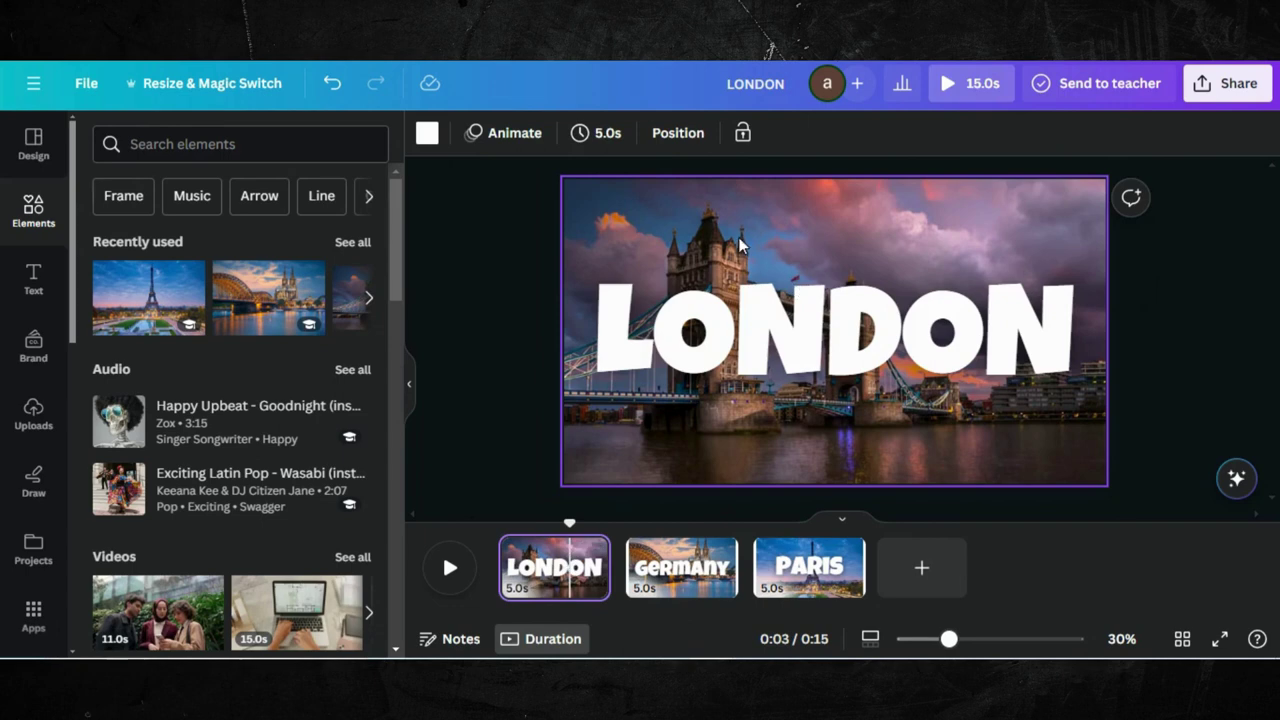
Step: Give the LONDON title a Pop animation on enter at minimum speed
click(688, 312)
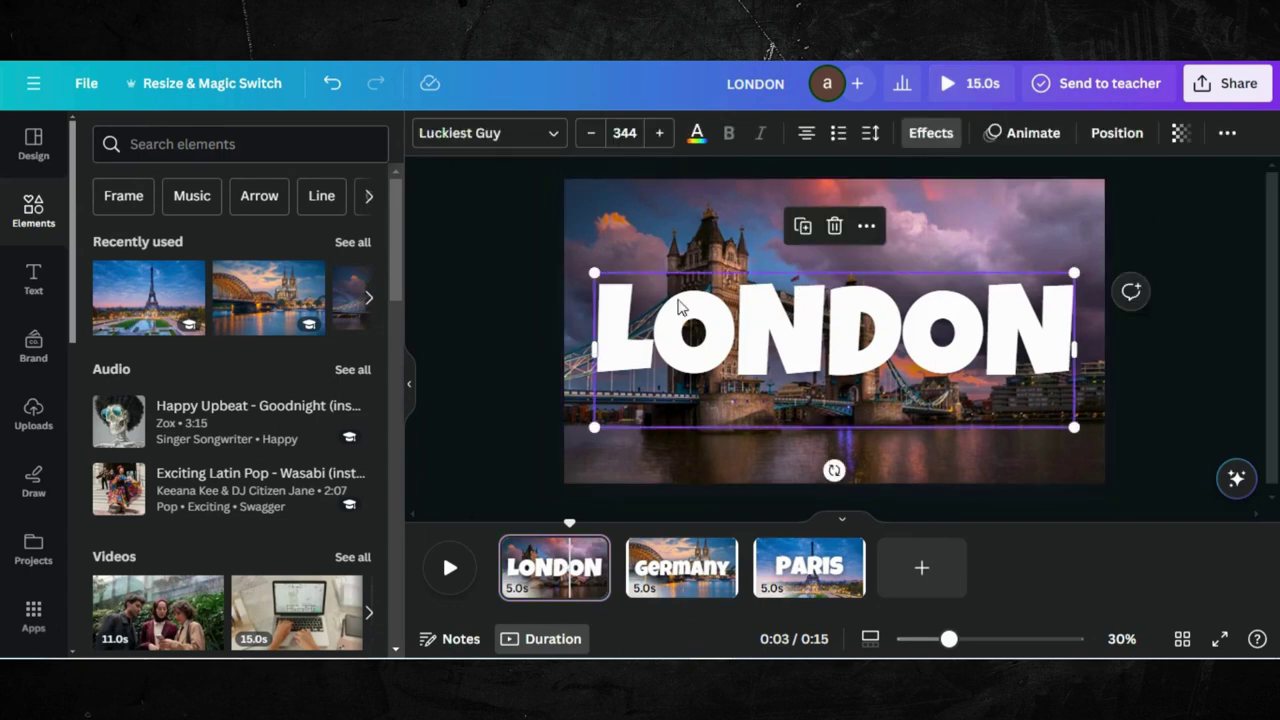
click(1020, 137)
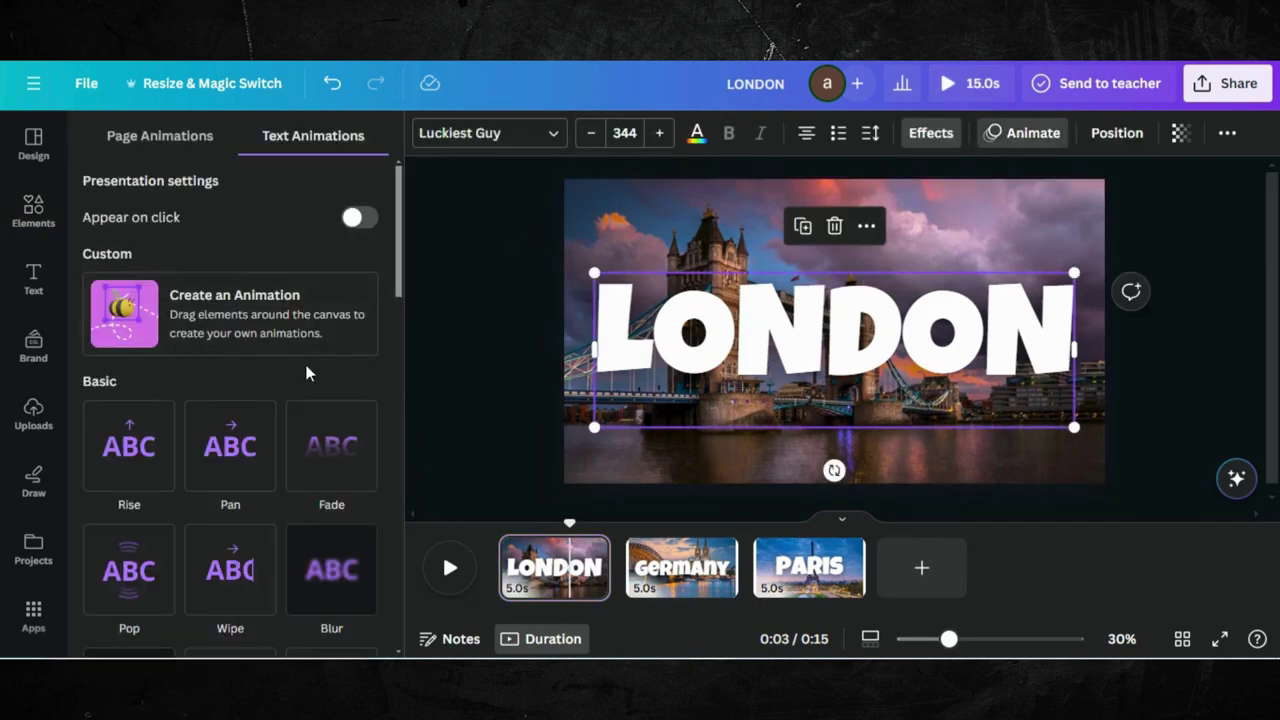
scroll(307, 372, down, 3)
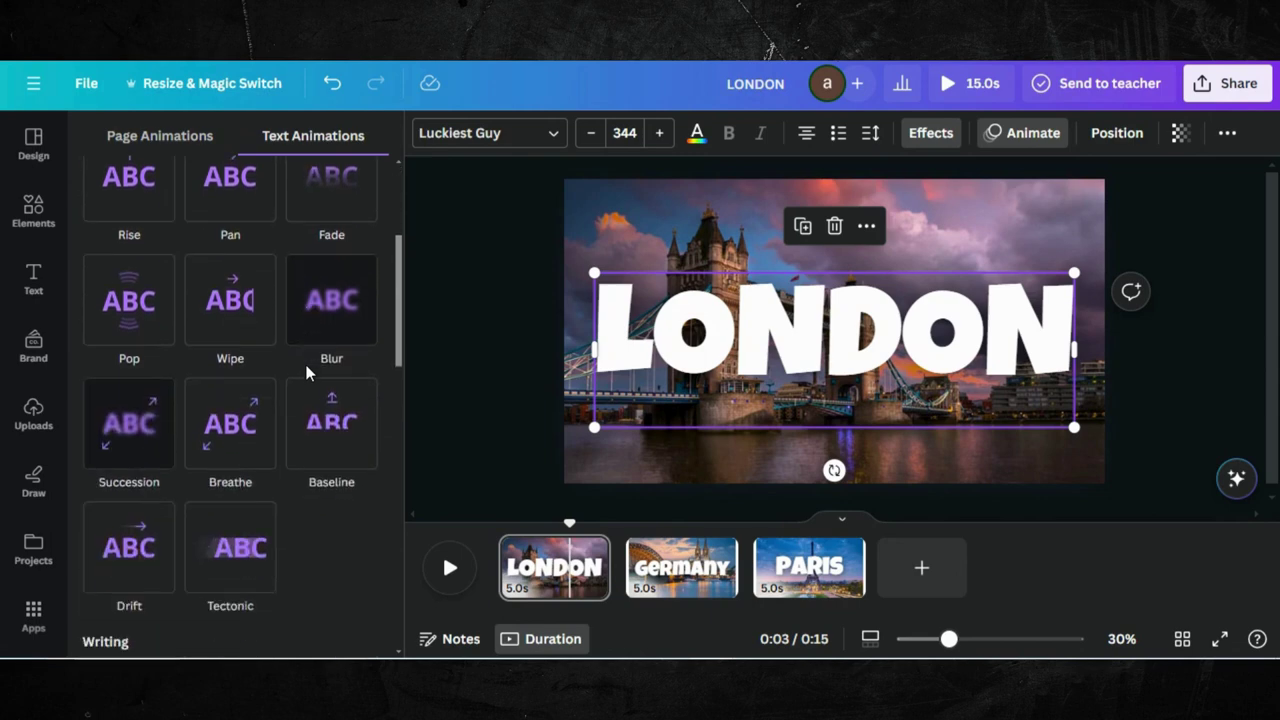
click(113, 321)
click(180, 465)
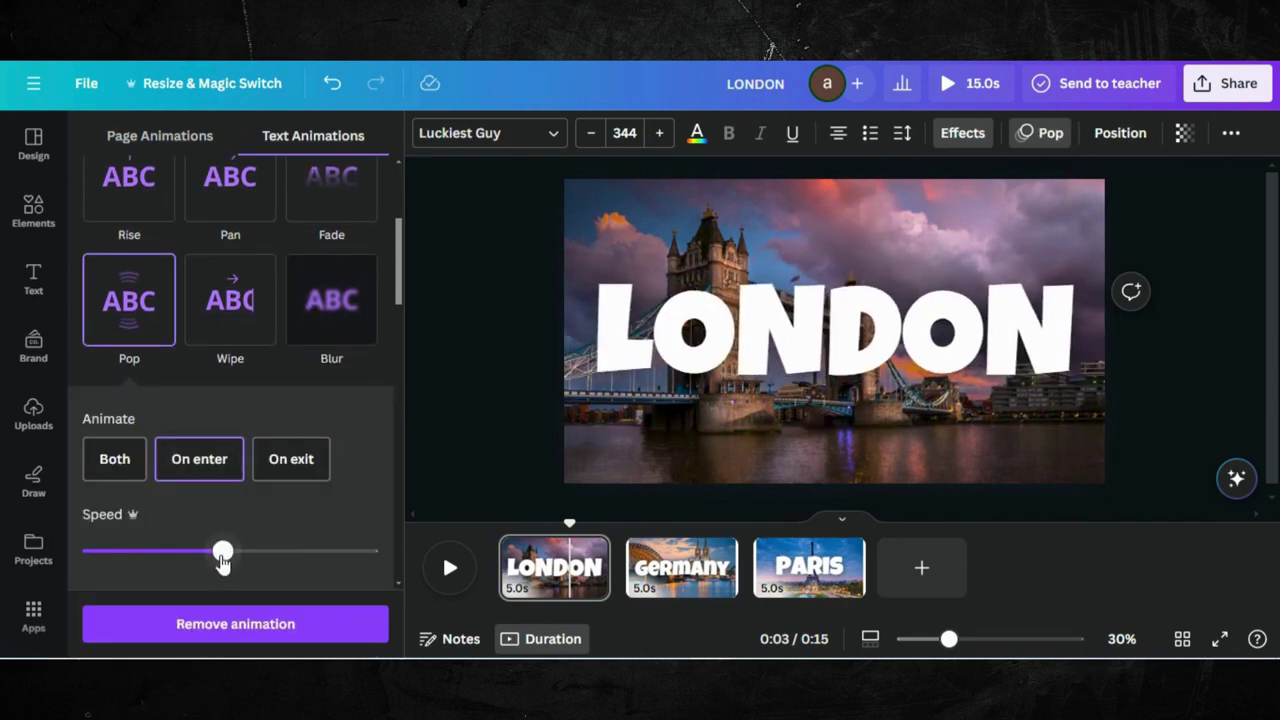
drag(222, 551, 82, 551)
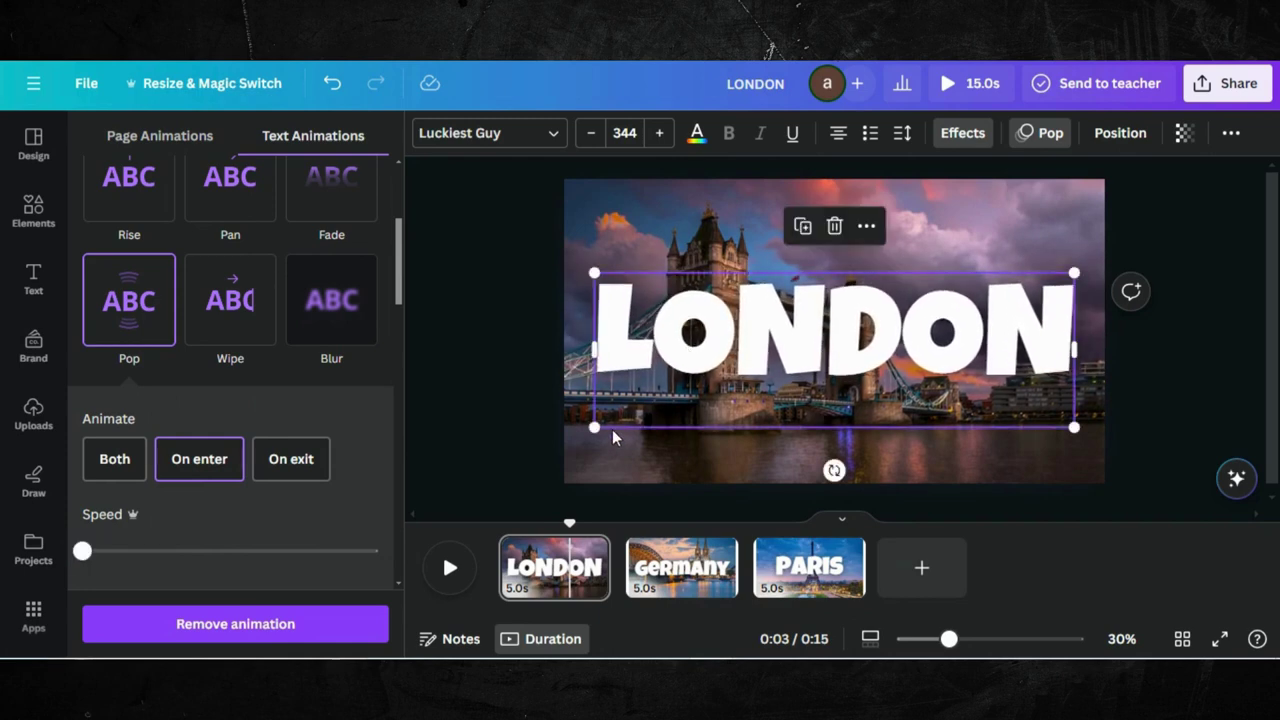
drag(595, 427, 613, 420)
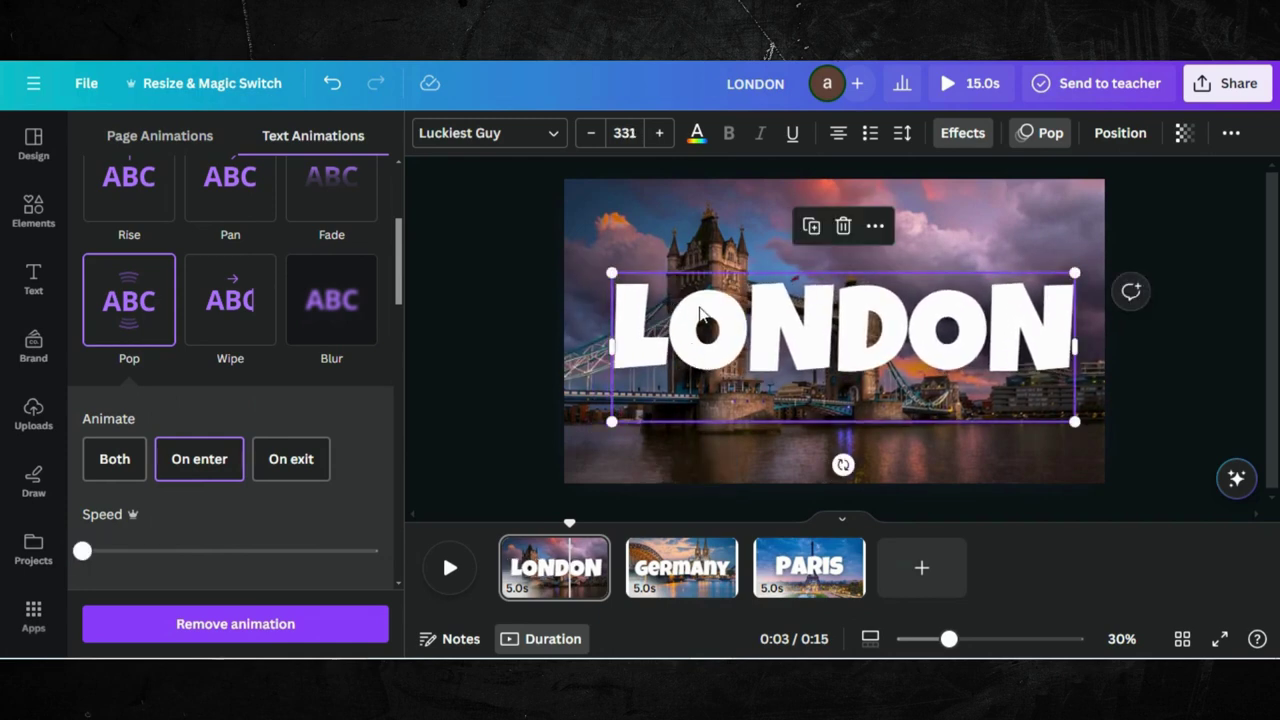
Step: Give the Tower Bridge photo a Pop animation on enter at minimum speed
click(686, 243)
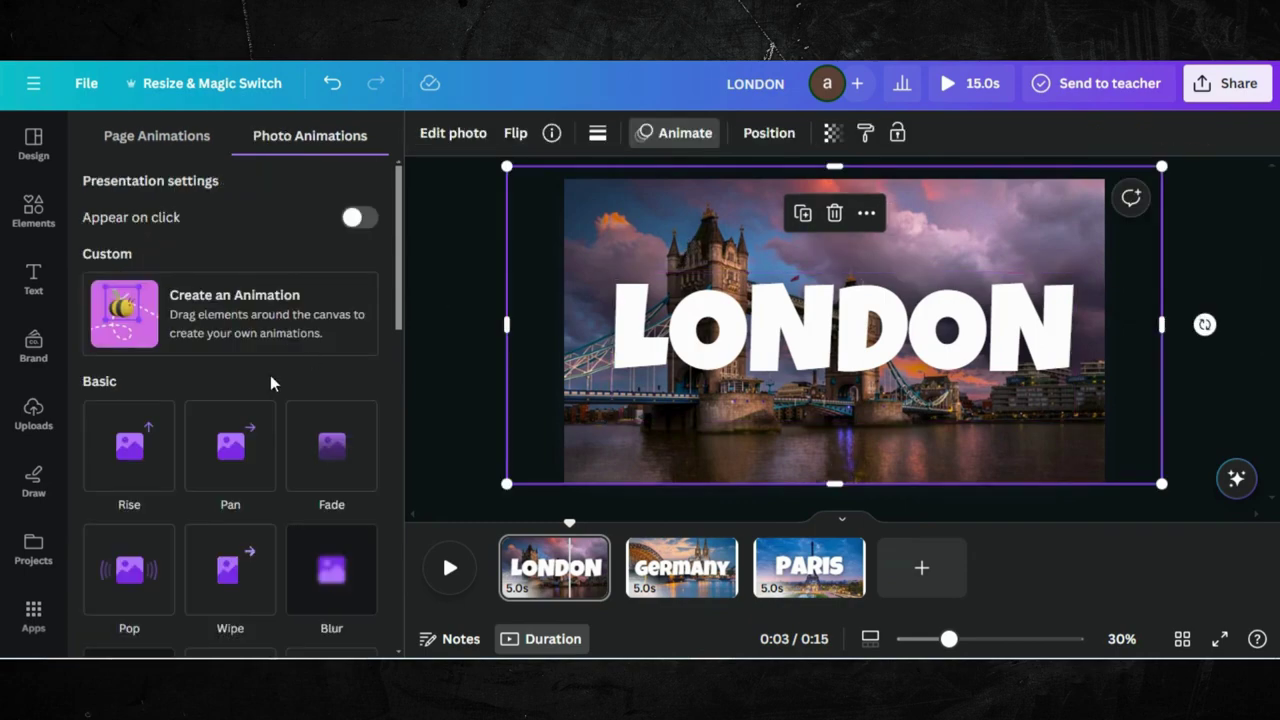
scroll(181, 491, down, 2)
click(160, 485)
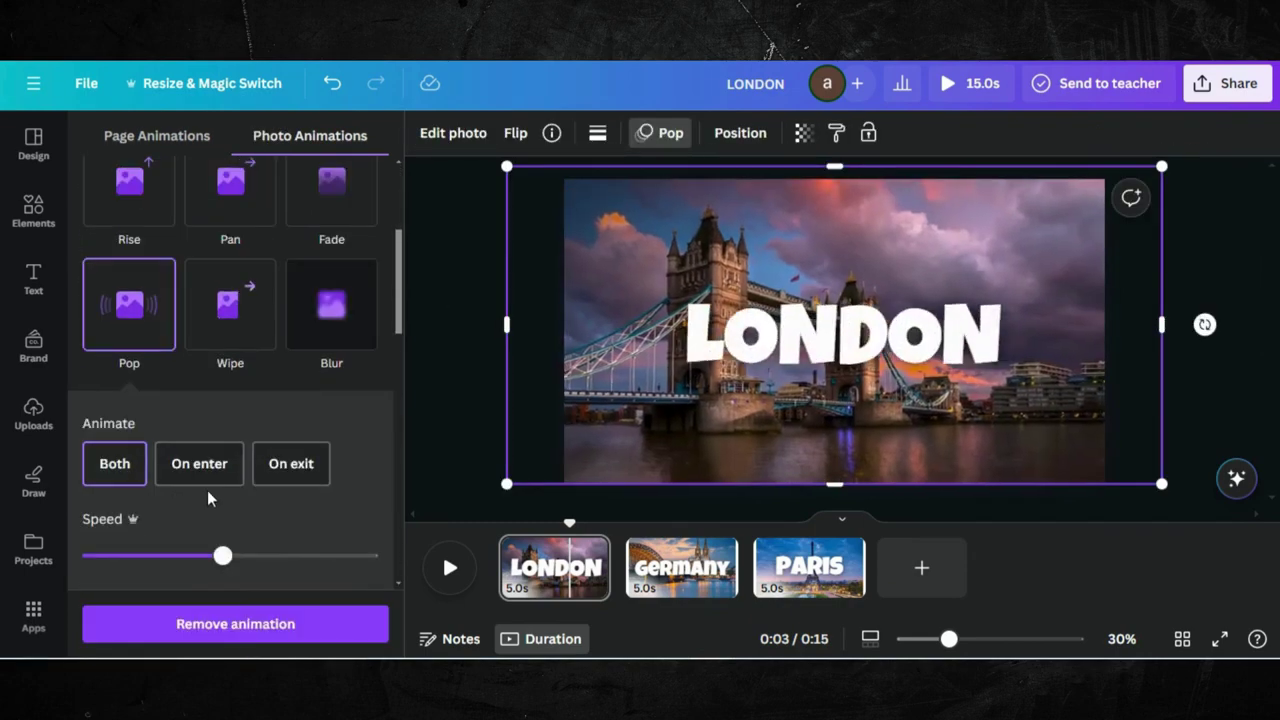
drag(220, 555, 5, 548)
click(210, 465)
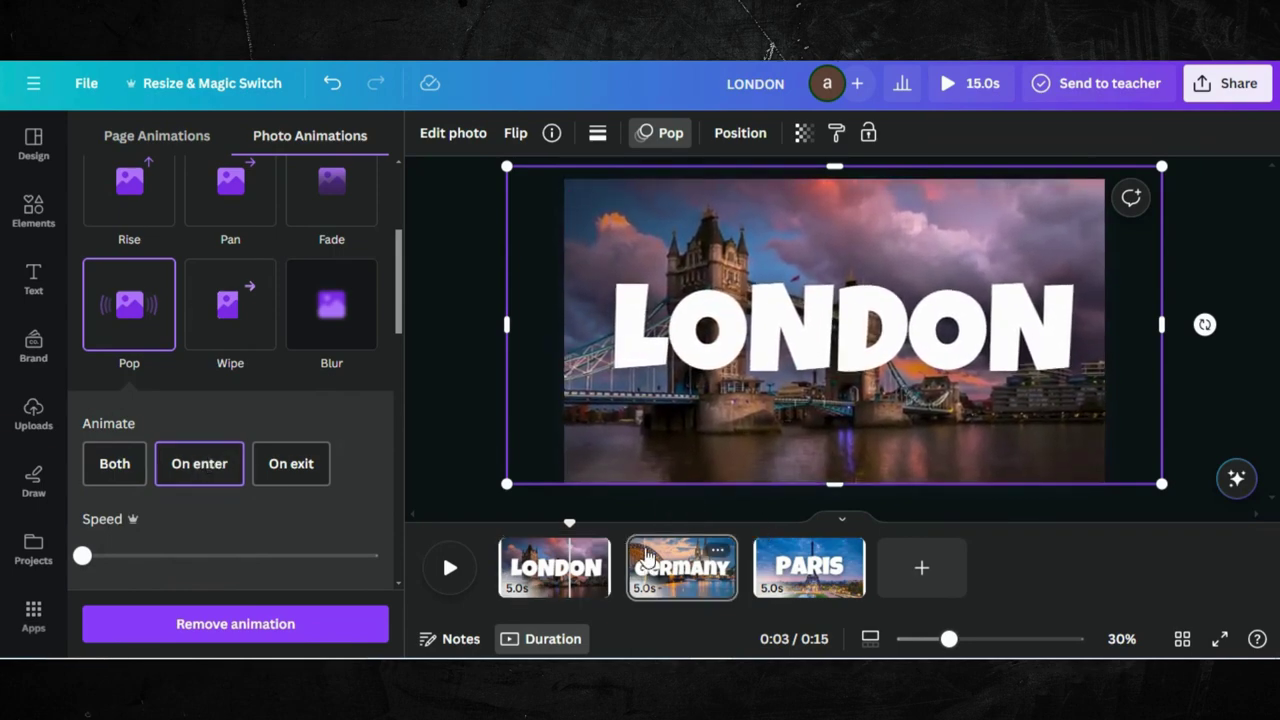
Step: Animate the Germany page photo with Pop on enter at minimum speed
click(681, 567)
click(758, 260)
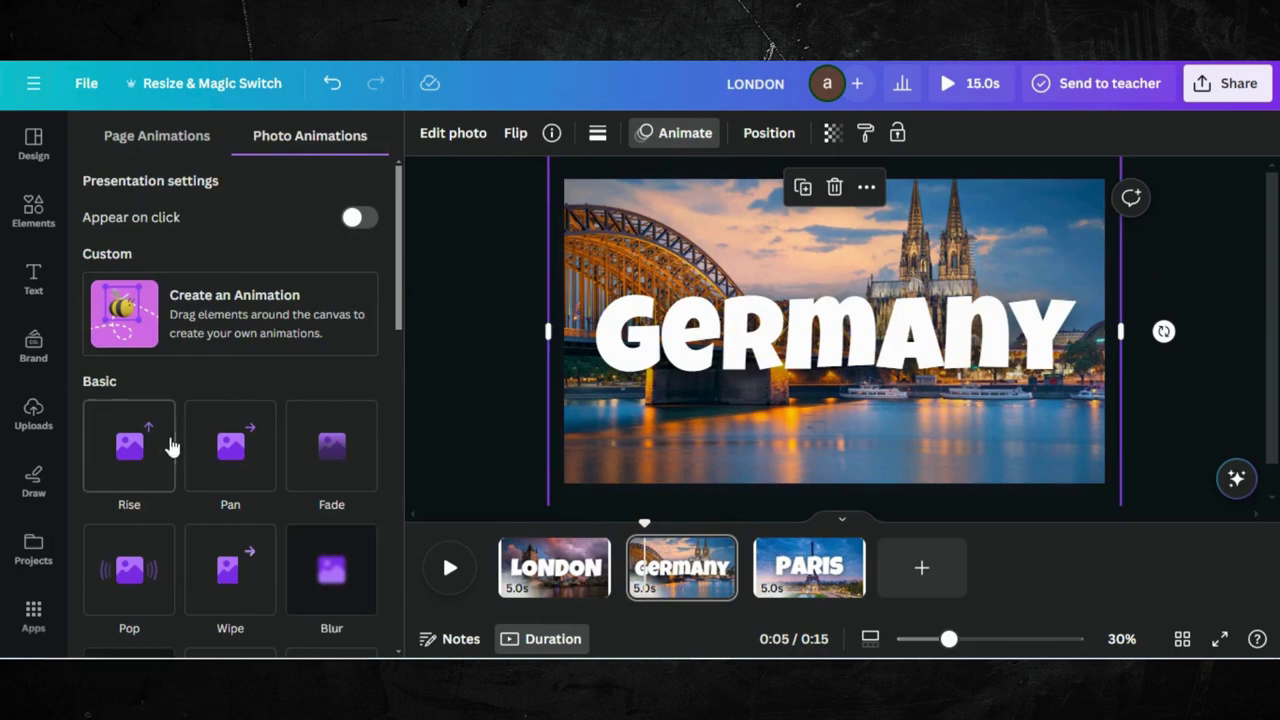
scroll(170, 445, down, 2)
click(134, 451)
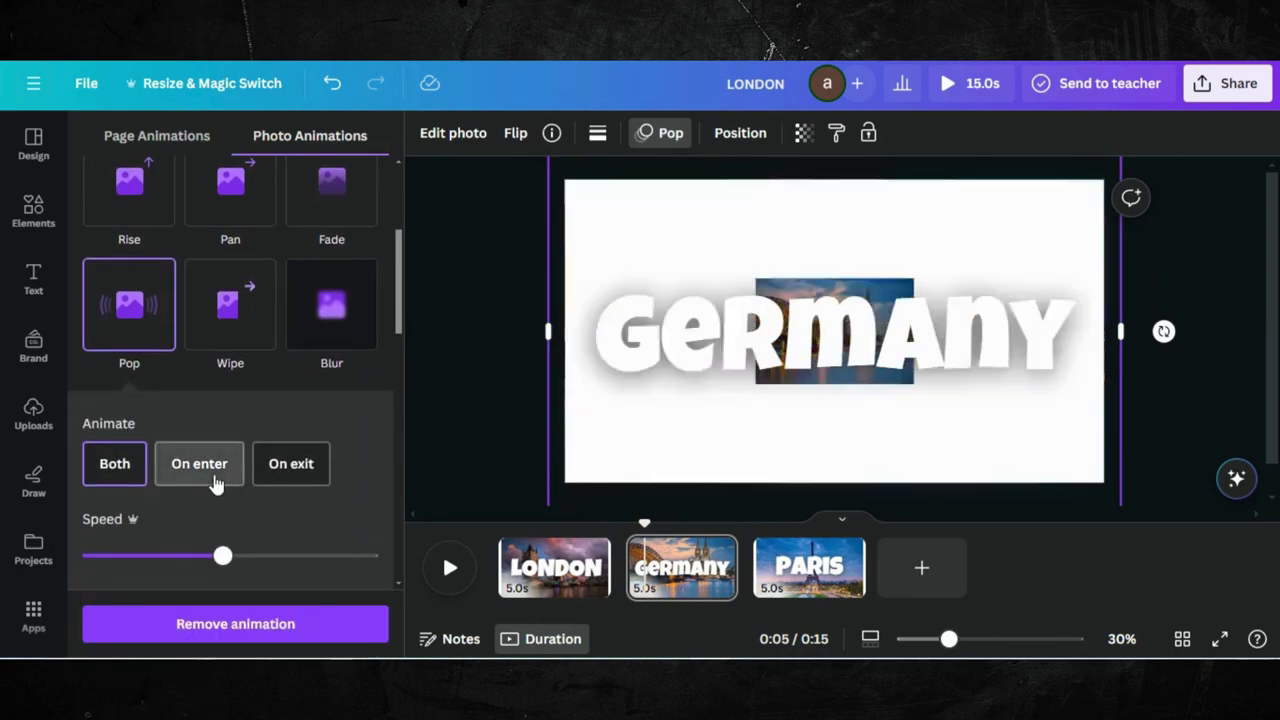
click(214, 478)
drag(222, 555, 82, 555)
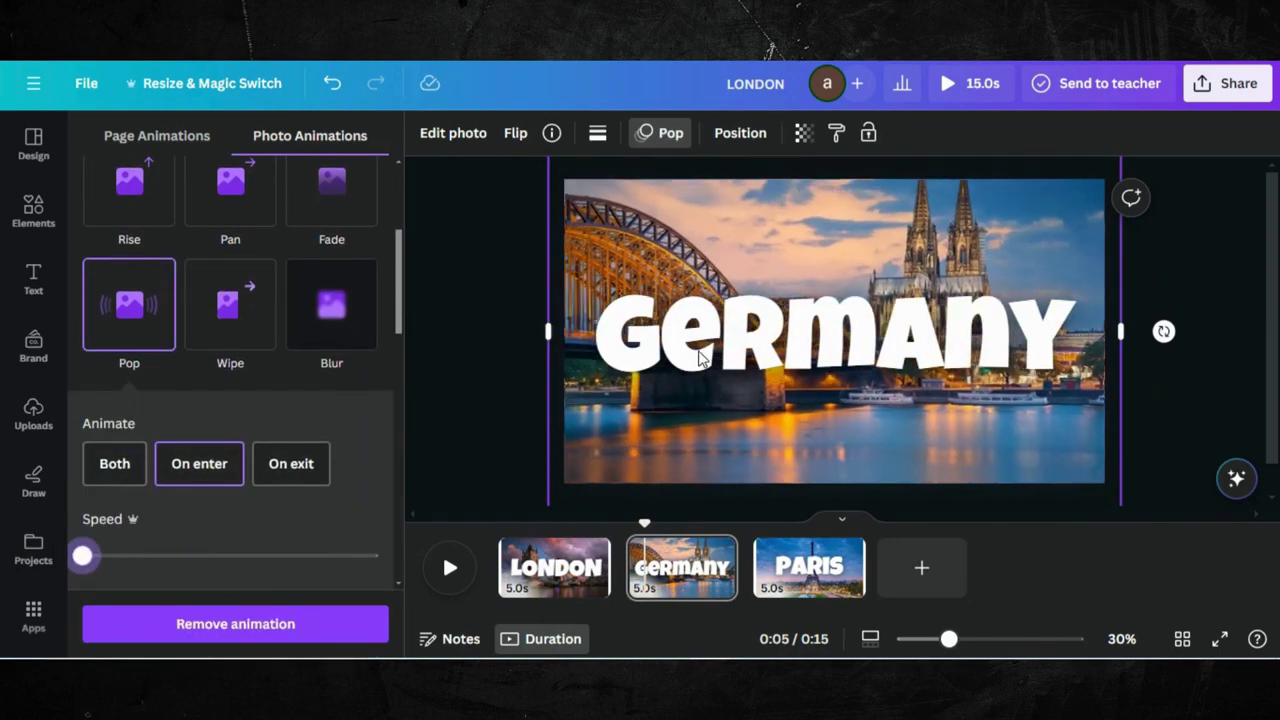
Step: Animate the Germany title with Pop on enter at minimum speed
click(700, 358)
click(129, 568)
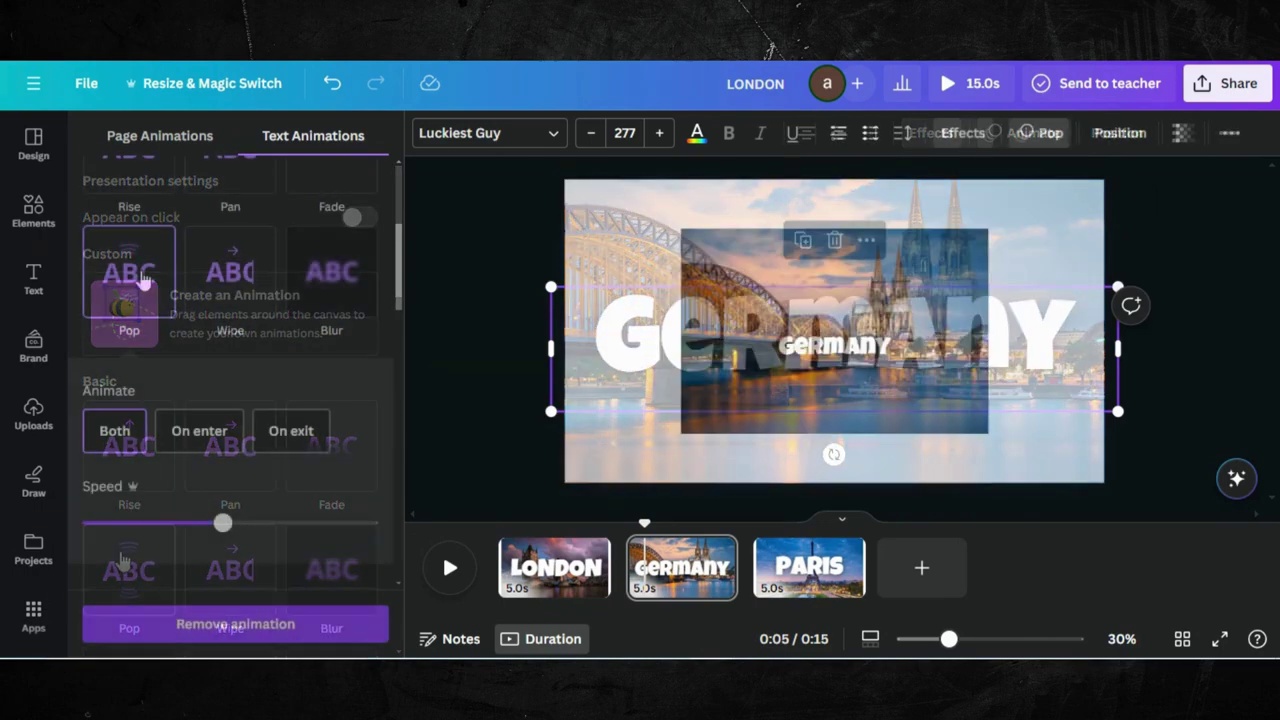
click(214, 437)
drag(222, 522, 82, 522)
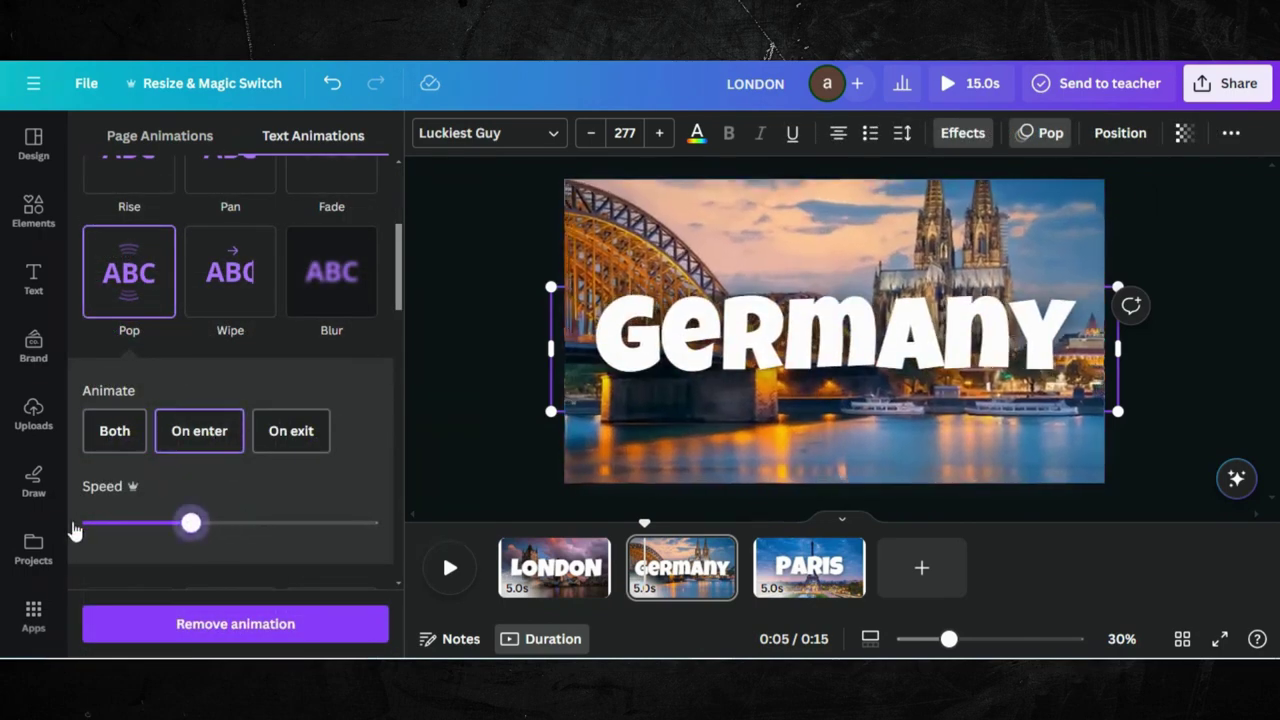
Step: Animate the Eiffel Tower photo with Pop at minimum speed
click(800, 580)
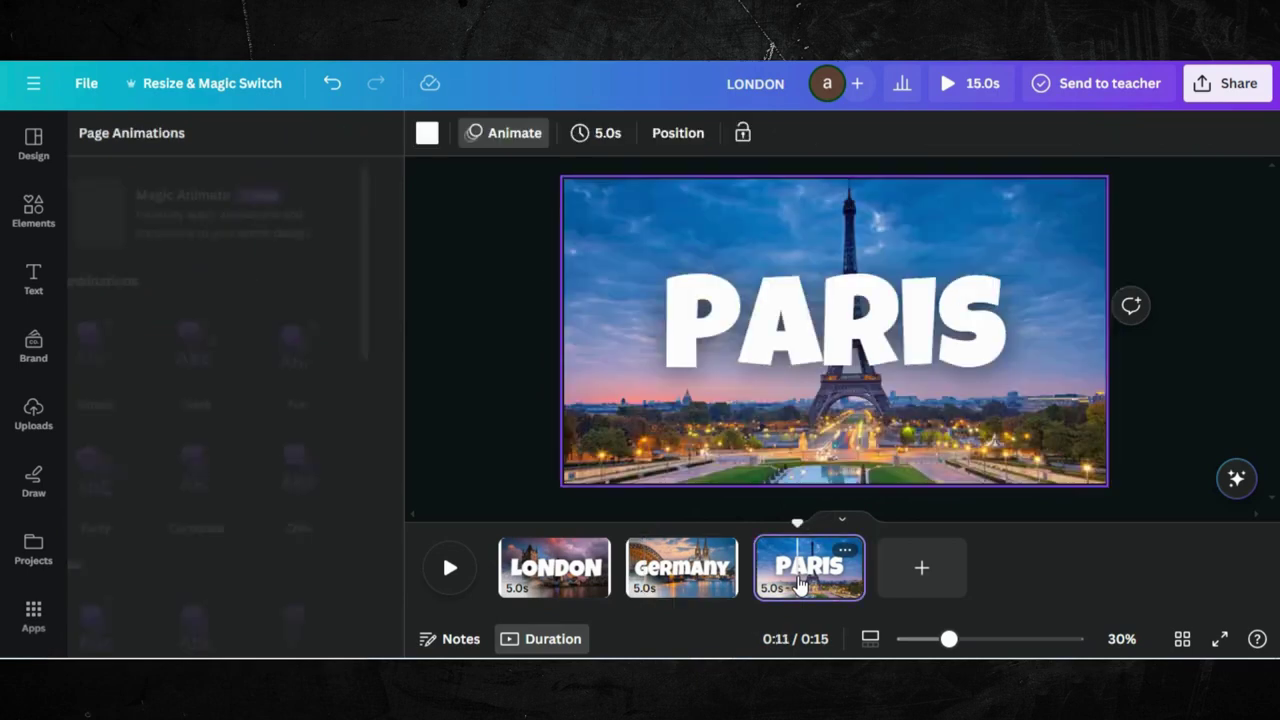
click(637, 342)
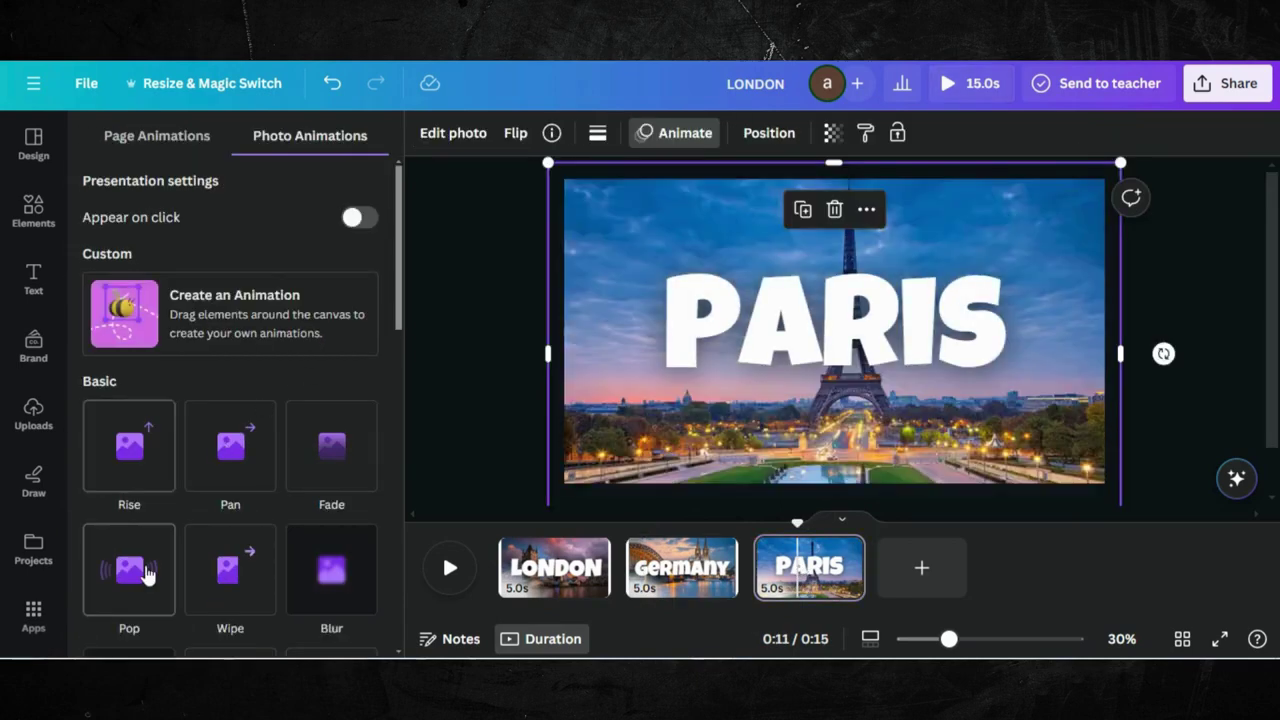
click(149, 571)
drag(220, 554, 35, 568)
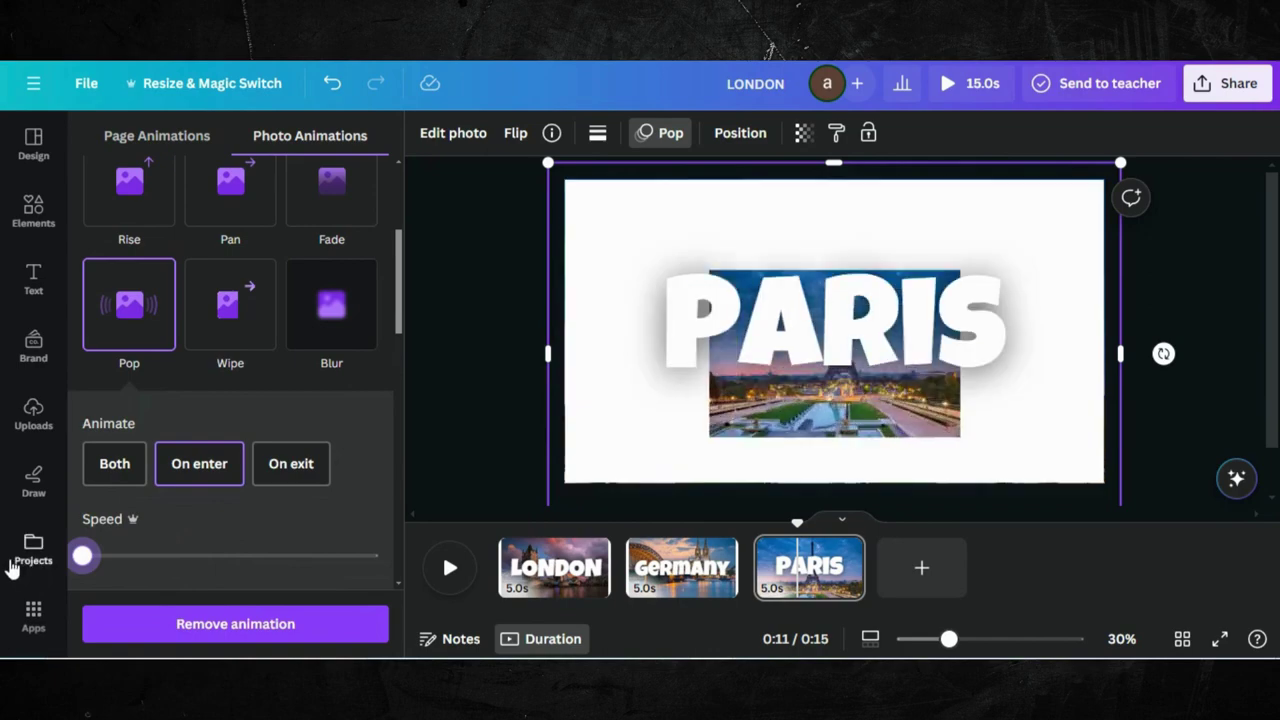
Step: Animate the PARIS title with Pop at minimum speed
click(762, 328)
mouse_move(129, 569)
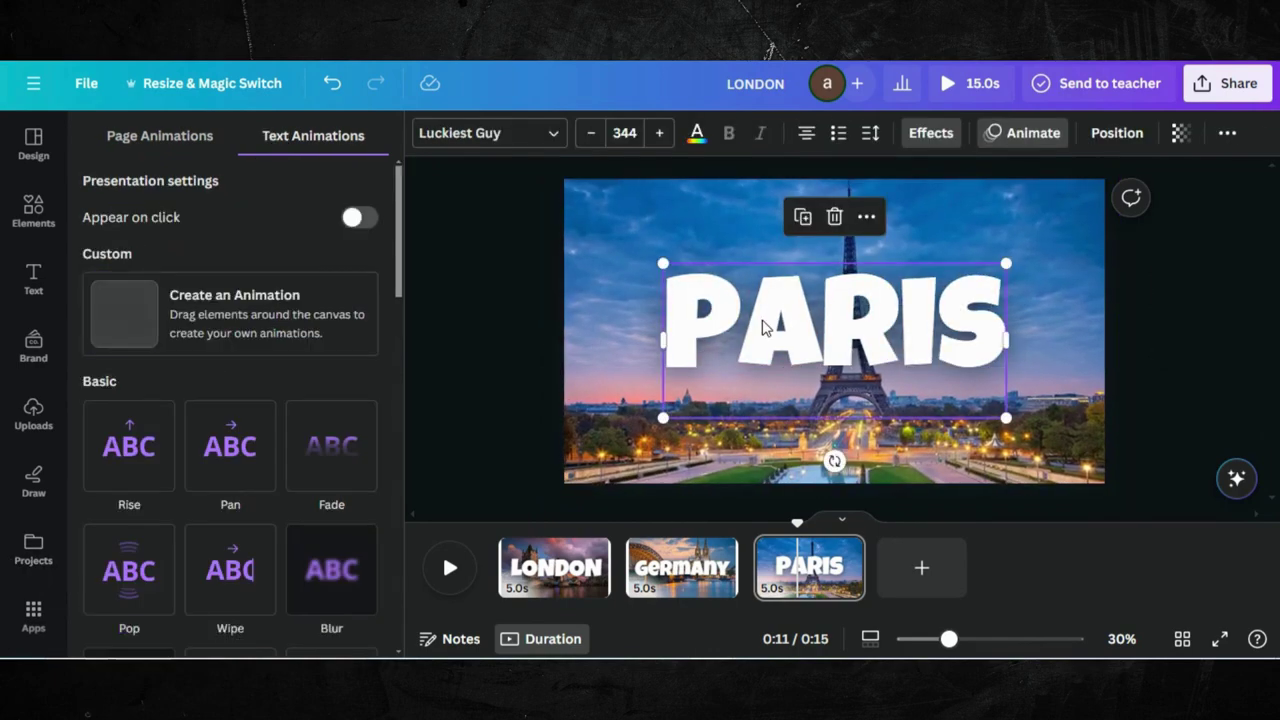
click(143, 573)
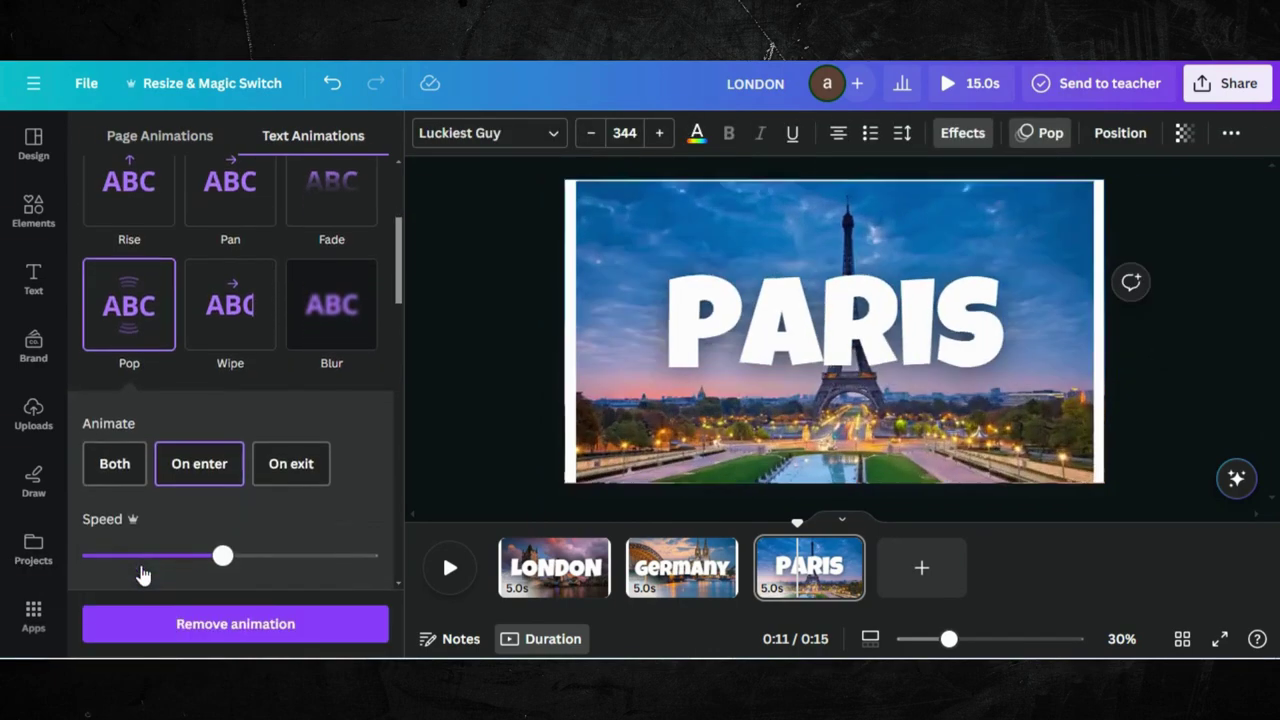
drag(222, 555, 35, 550)
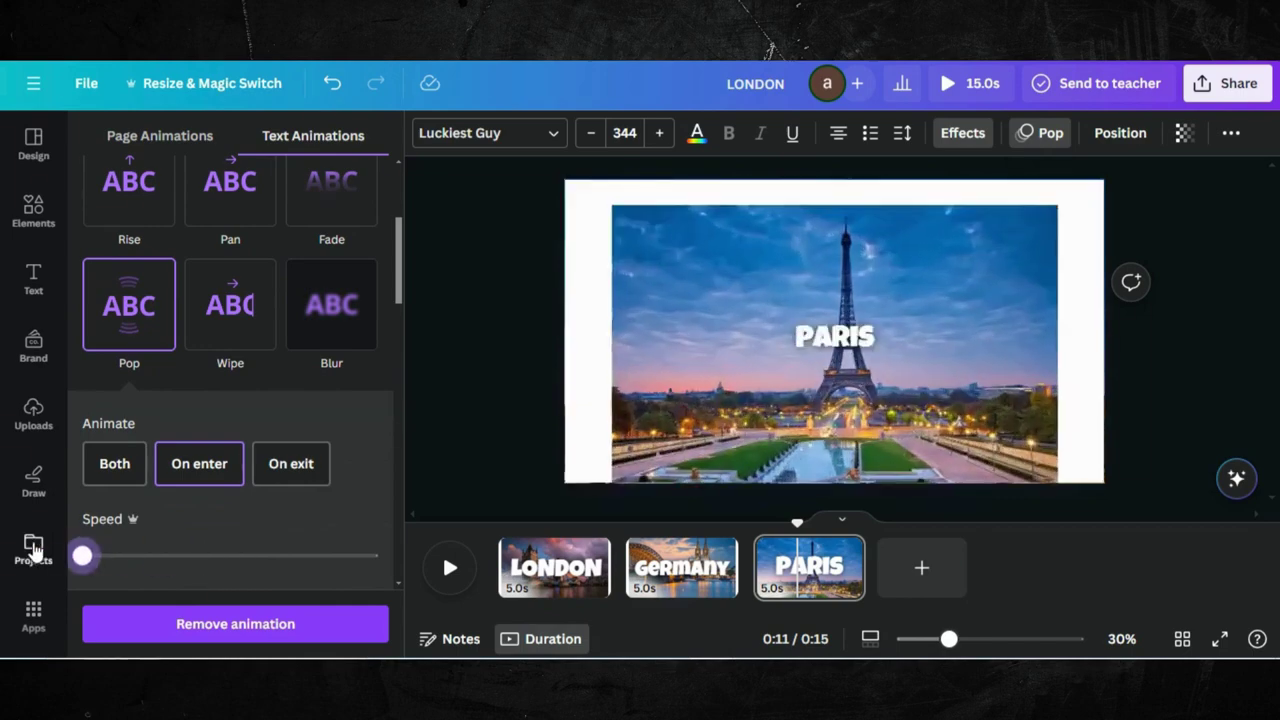
click(672, 565)
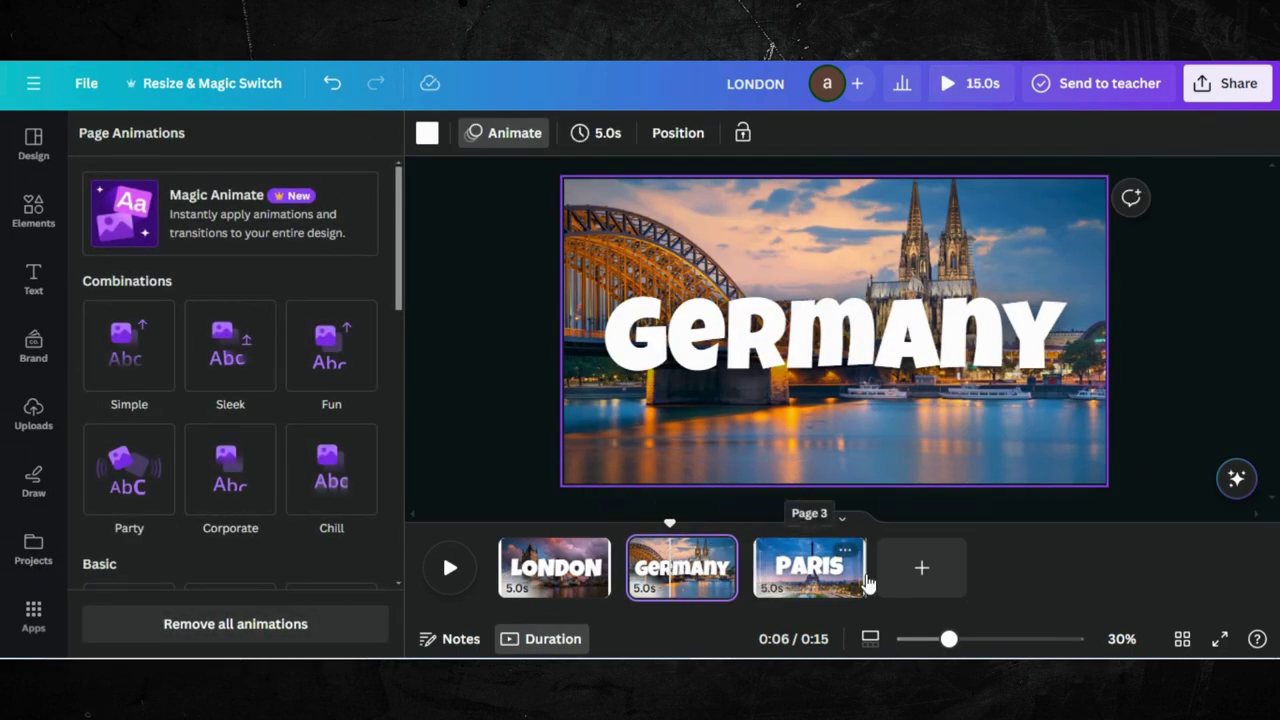
Step: Set all three pages to 1.5 seconds each for a 4.5-second video
click(806, 567)
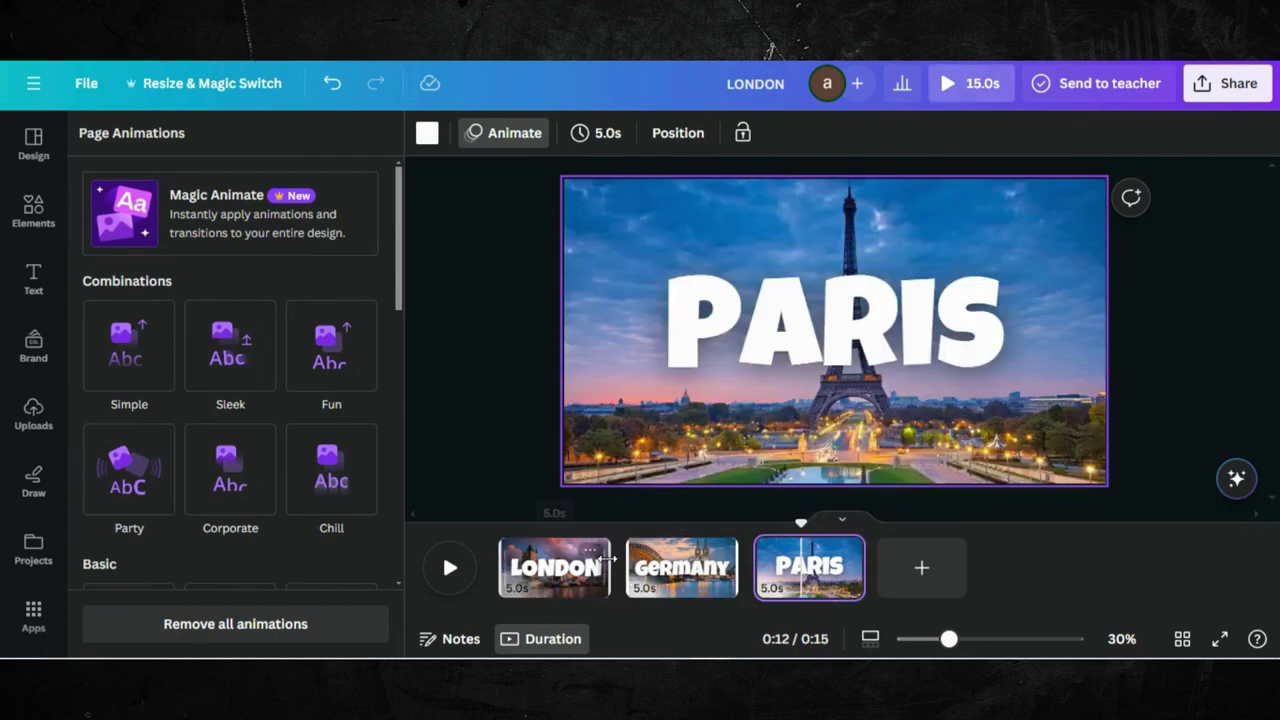
click(590, 145)
text(1.5)
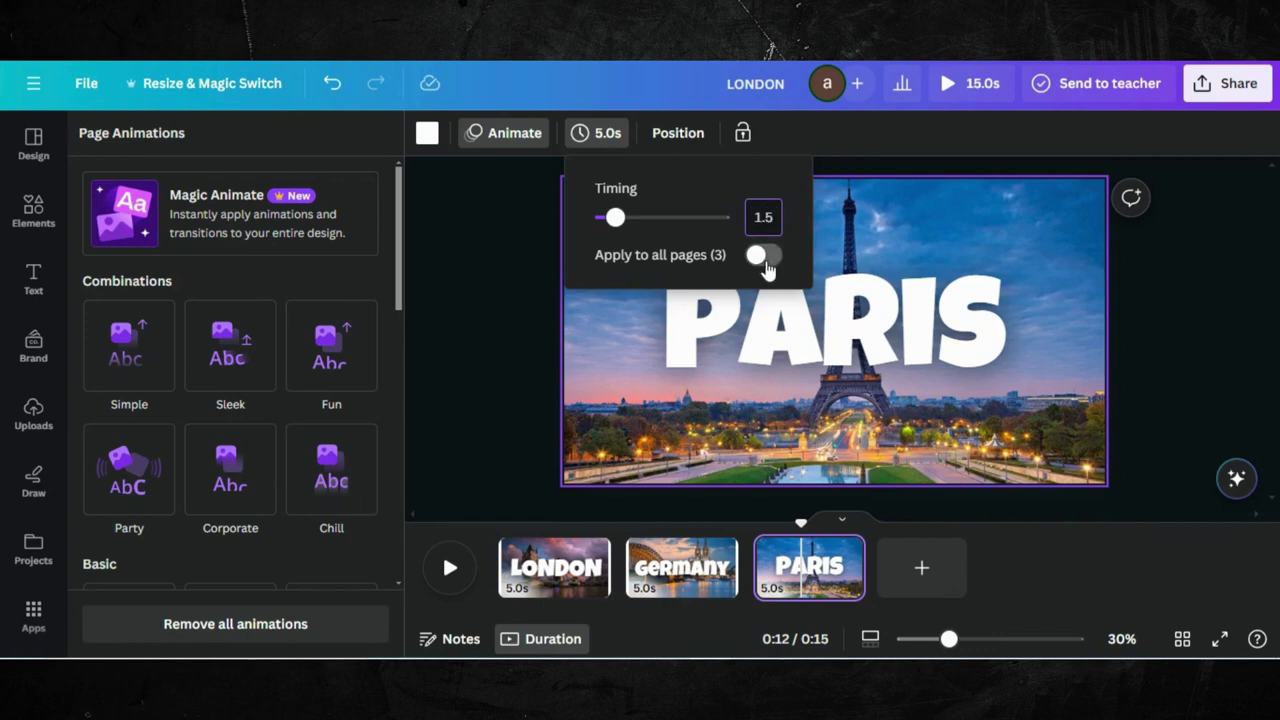
click(762, 258)
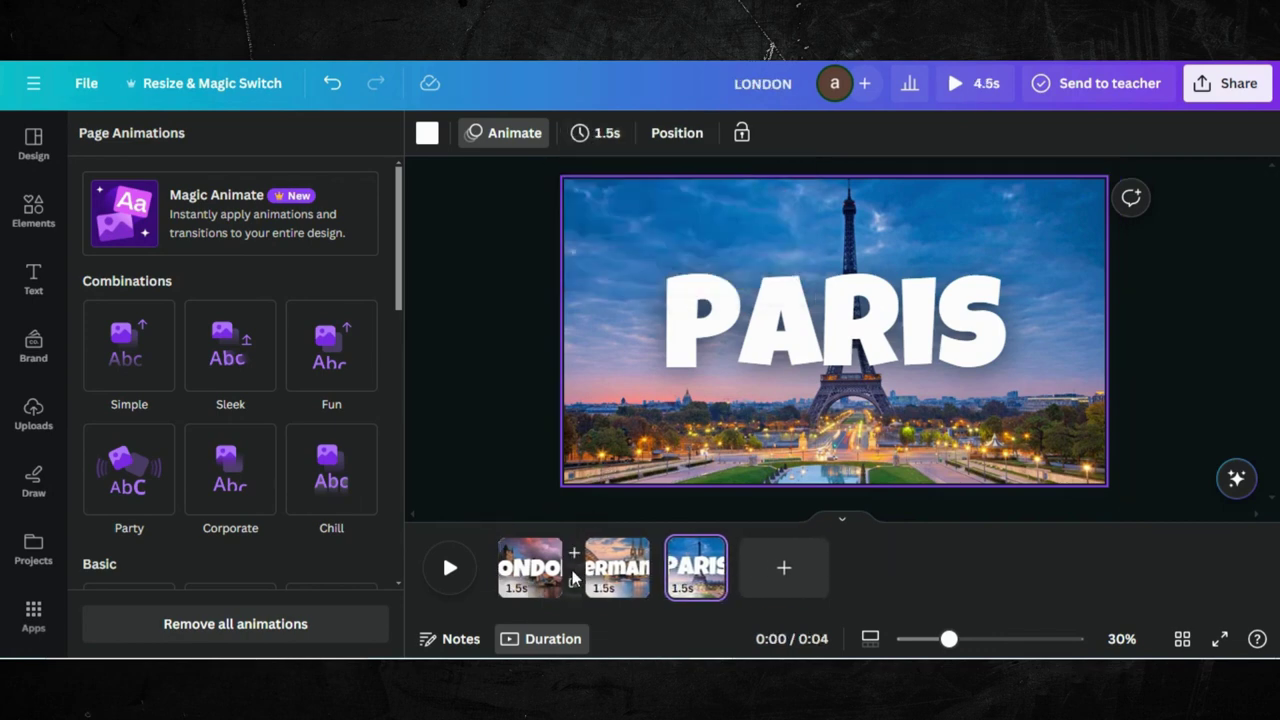
Step: Apply a 0.5-second Chop transition between all pages and play the preview
mouse_move(574, 567)
click(580, 588)
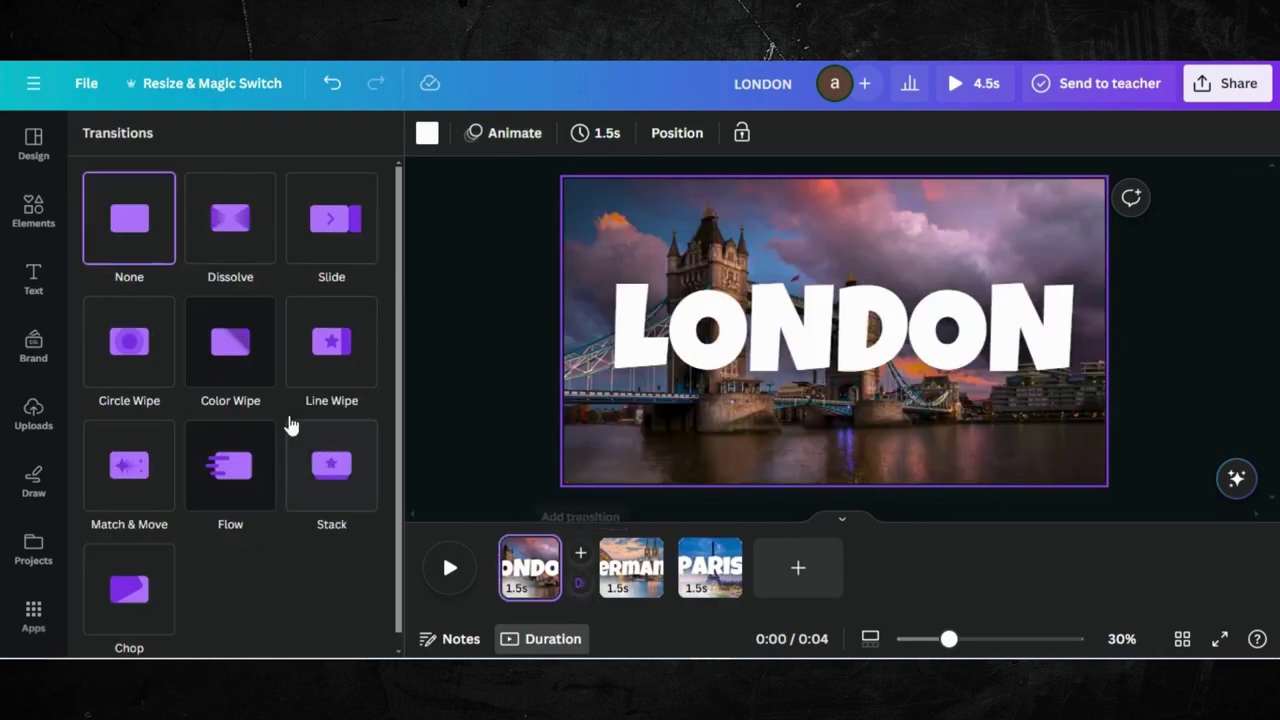
click(142, 605)
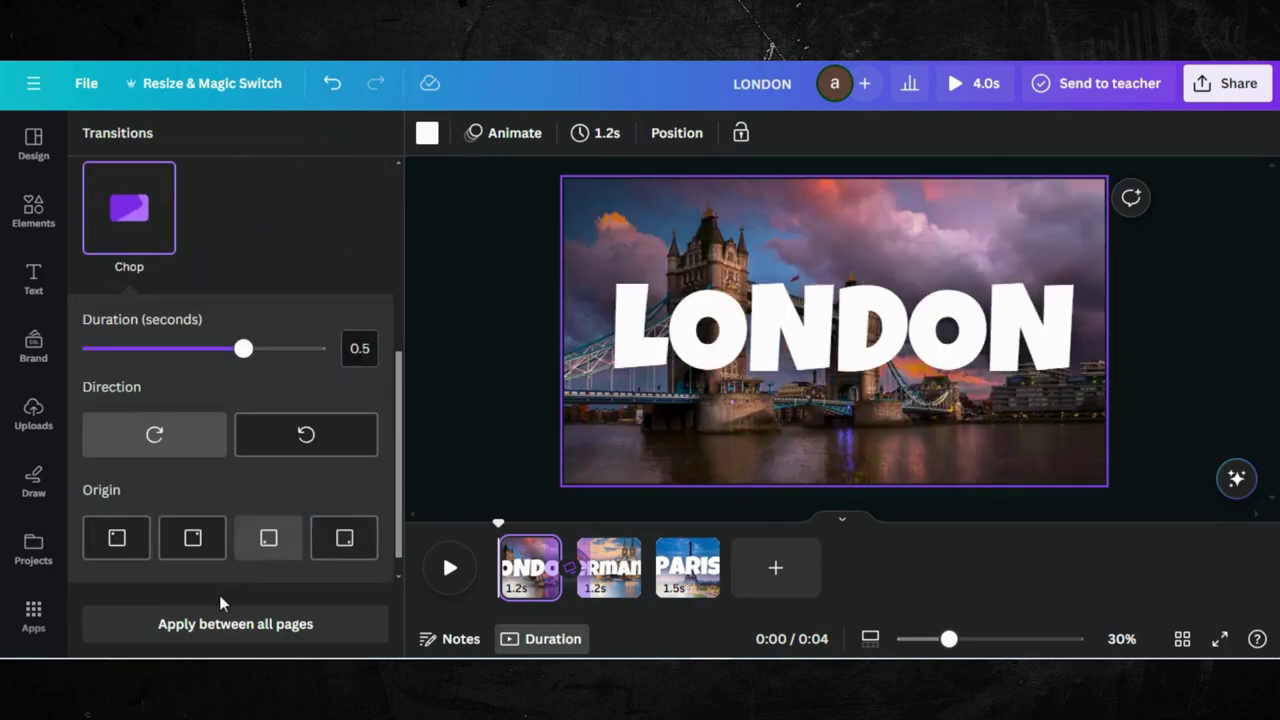
click(209, 630)
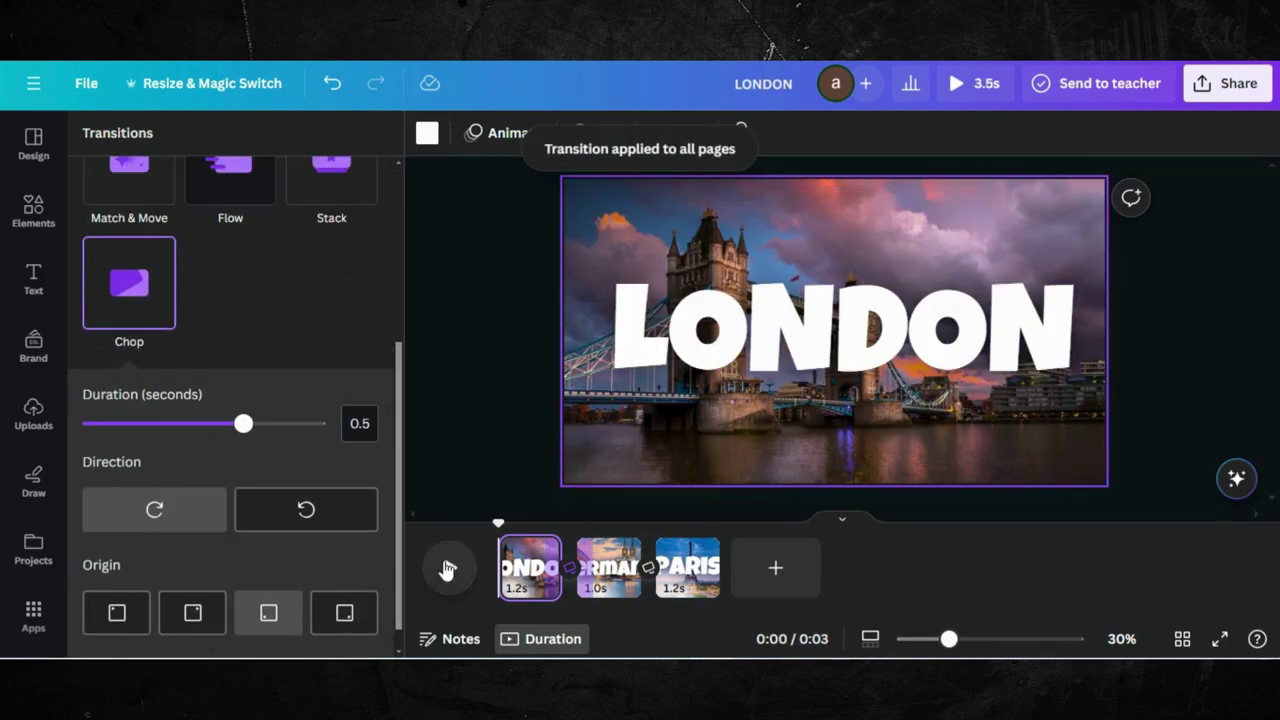
click(447, 568)
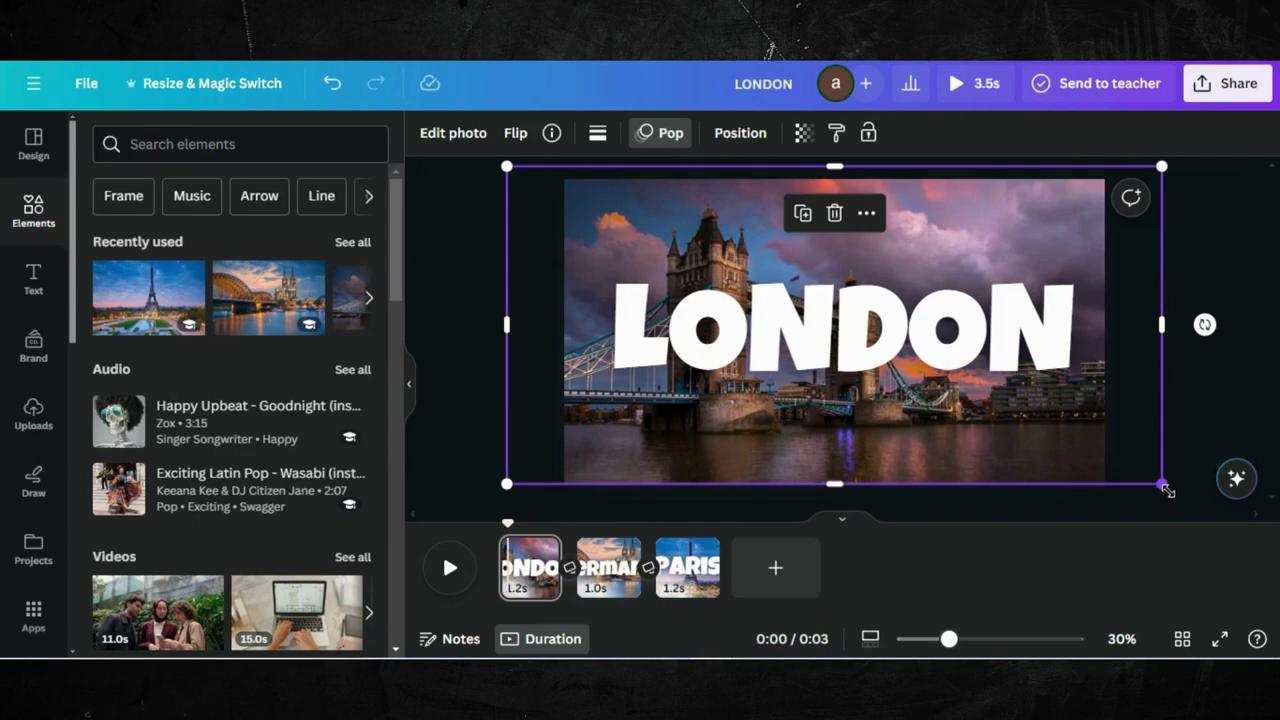
Step: Enlarge the Tower Bridge photo past the page edges and play the video preview
drag(1165, 488, 1190, 497)
click(448, 567)
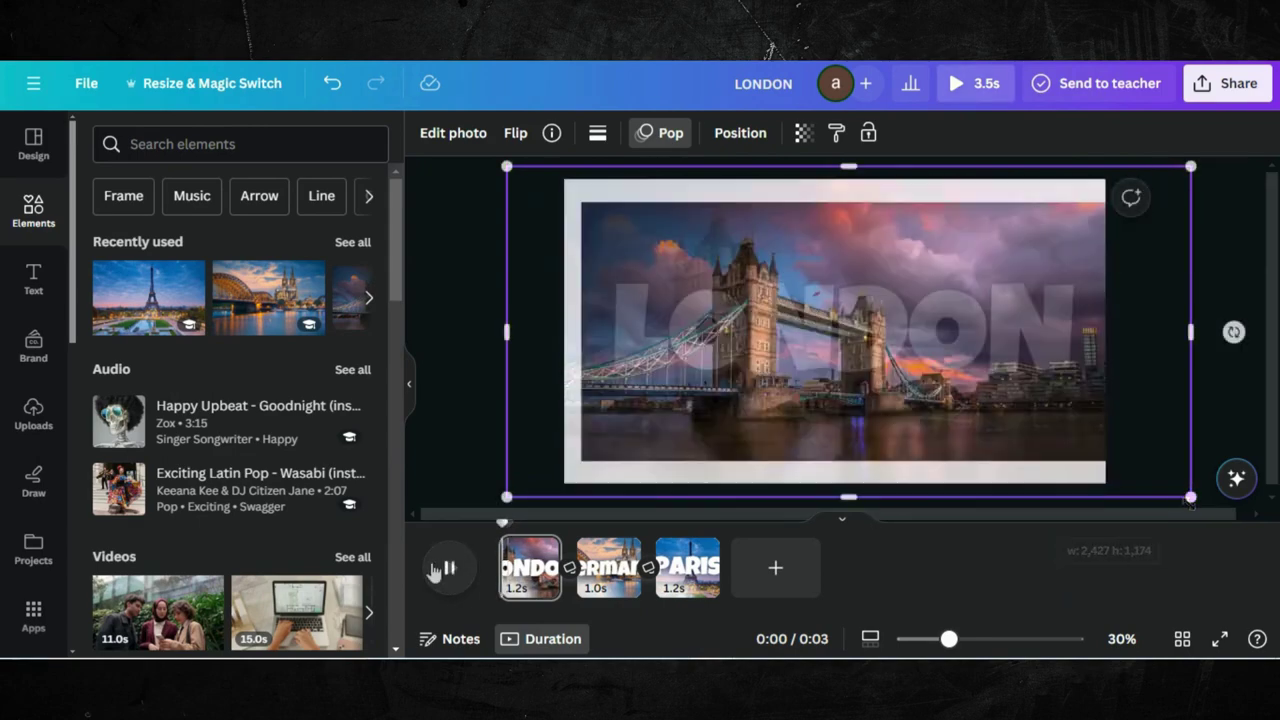